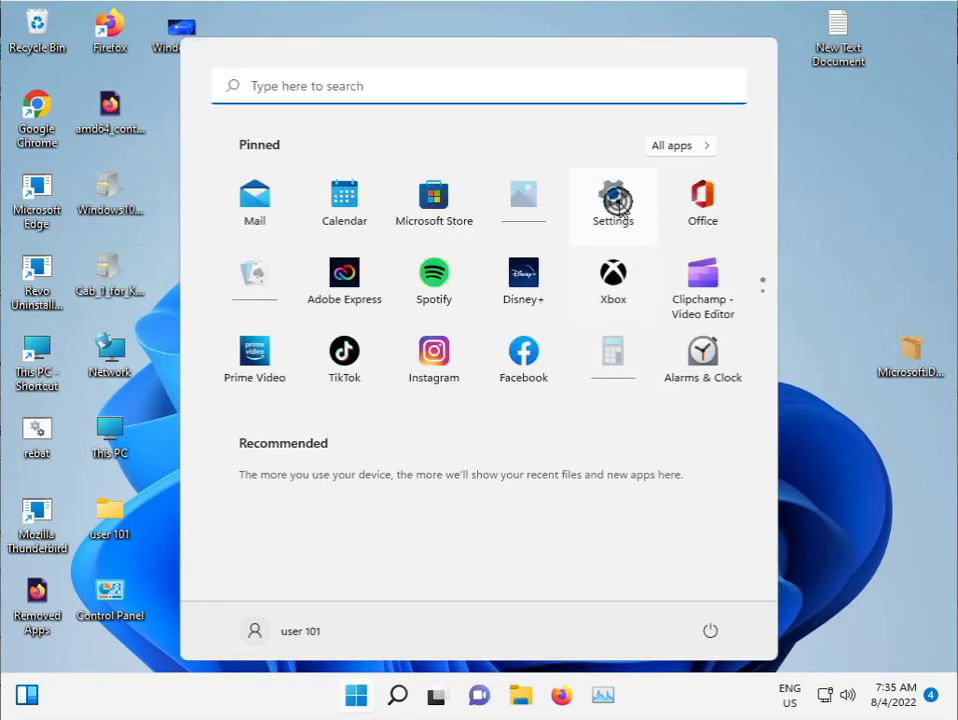
# Run the Windows Update troubleshooter from Settings > System > Troubleshoot > Other troubleshooters.
pyautogui.click(617, 202)
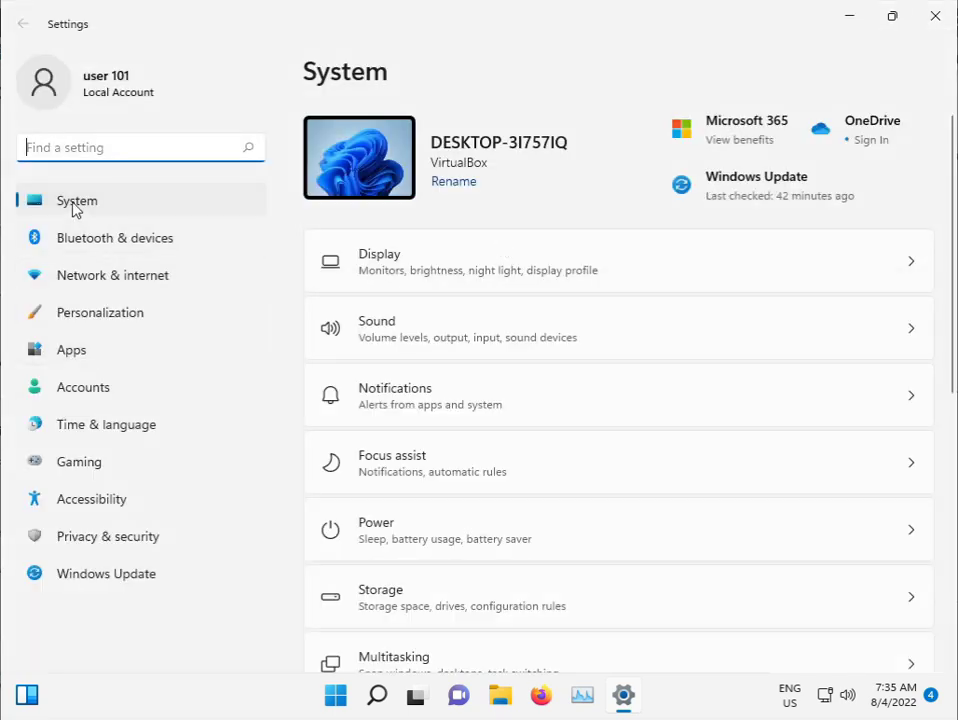
pyautogui.scroll(-5, 471, 438)
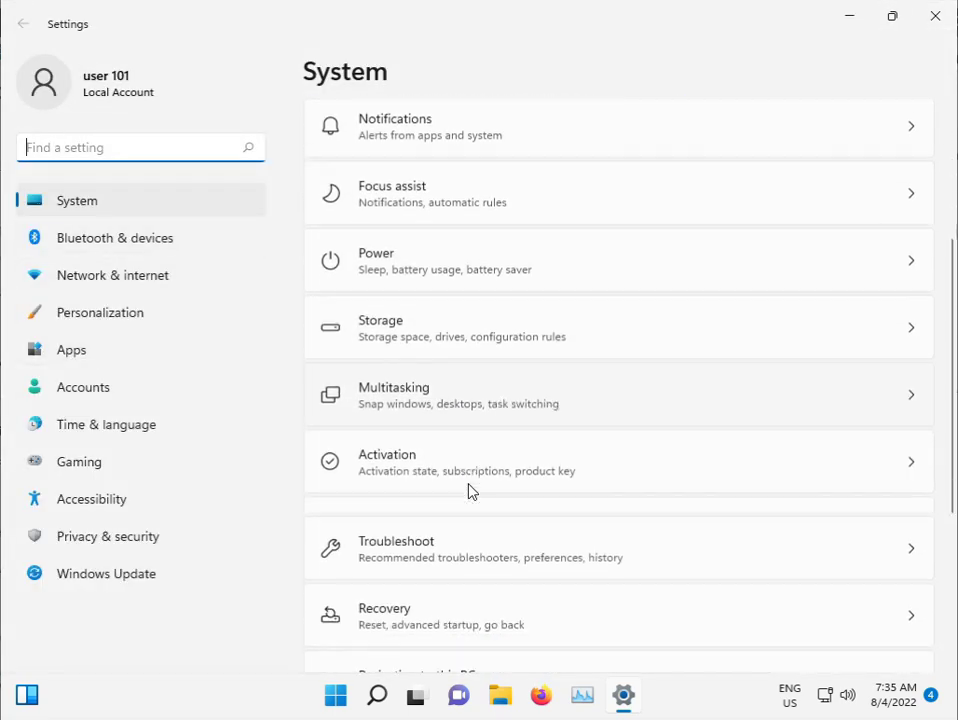
pyautogui.click(419, 381)
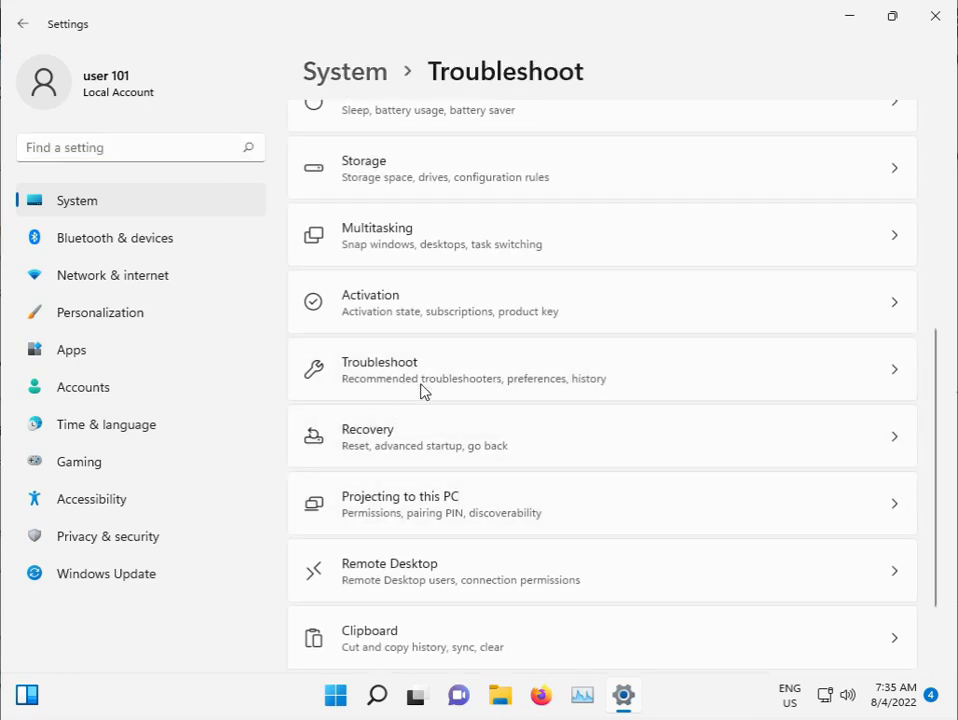
pyautogui.click(533, 300)
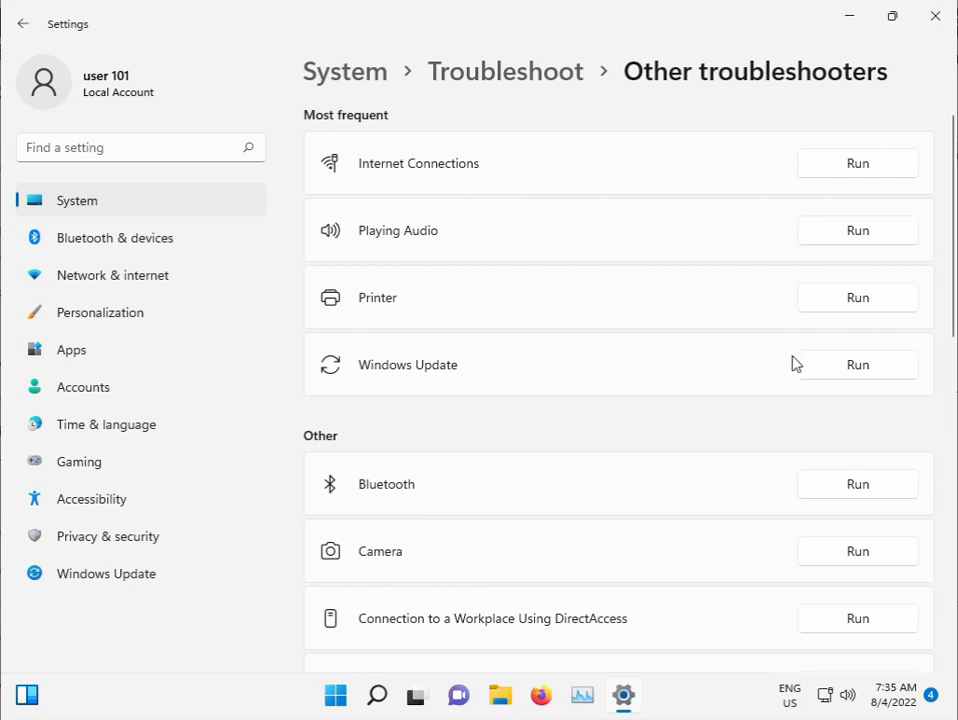
pyautogui.click(830, 364)
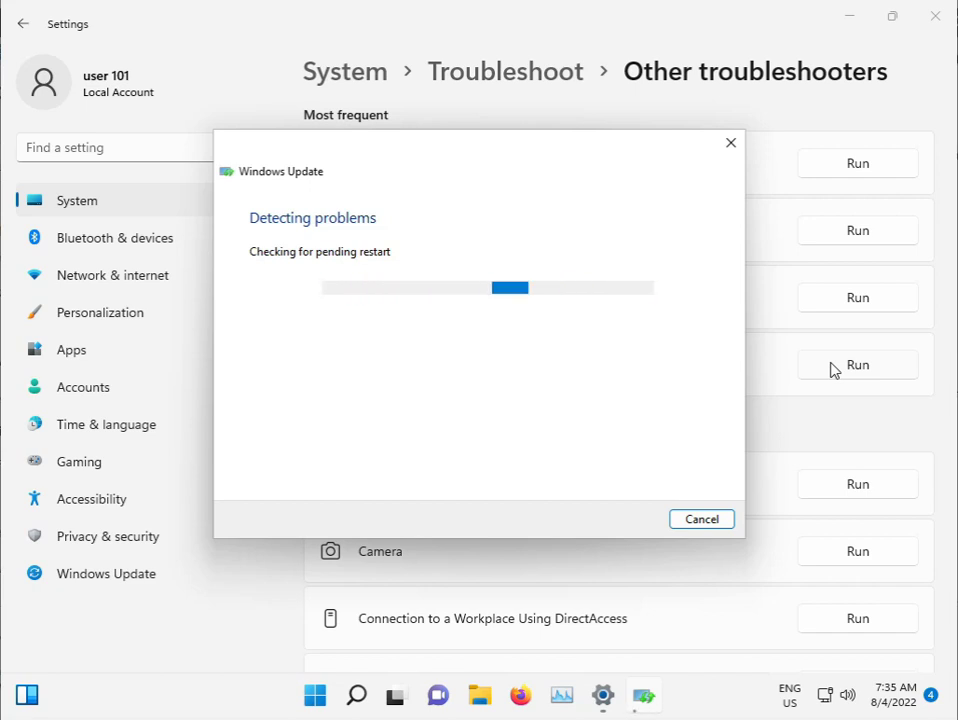
# Close Settings, bring up and dismiss the Run box, and let the troubleshooter finish.
pyautogui.click(933, 20)
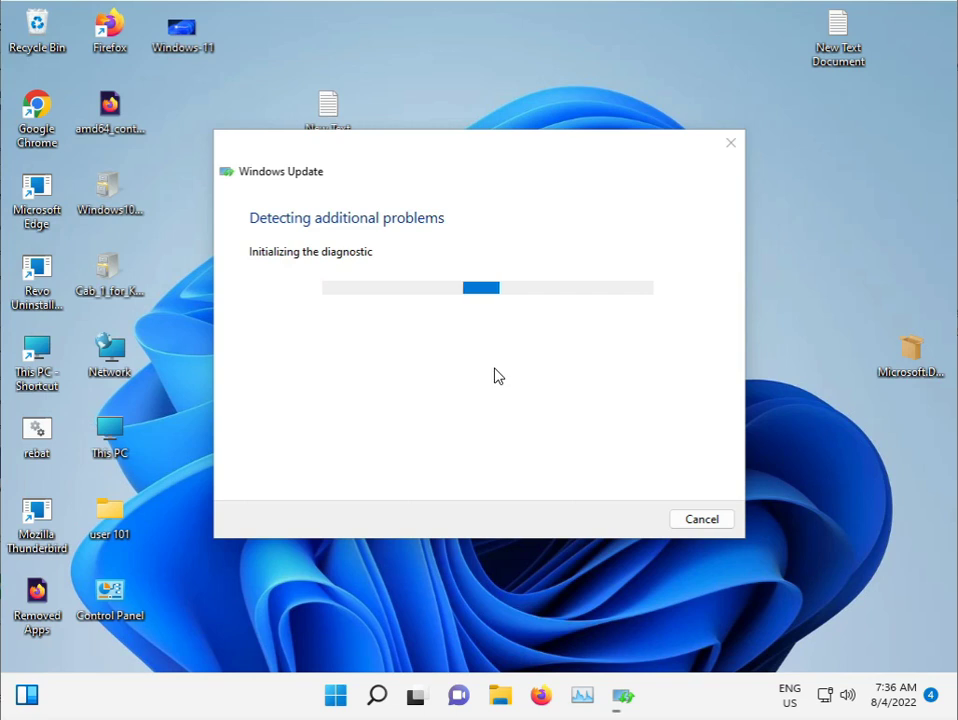
pyautogui.press('super+r')
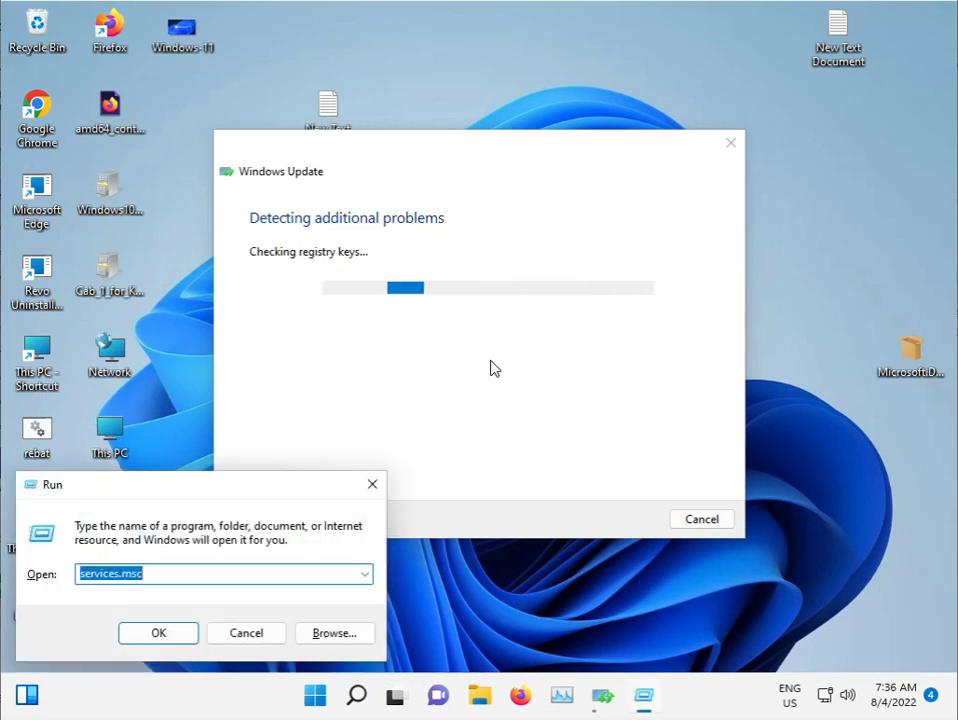
pyautogui.press('Return')
# Launch Command Prompt as administrator from a Start search for 'cmd', then close the troubleshooter results.
pyautogui.click(347, 699)
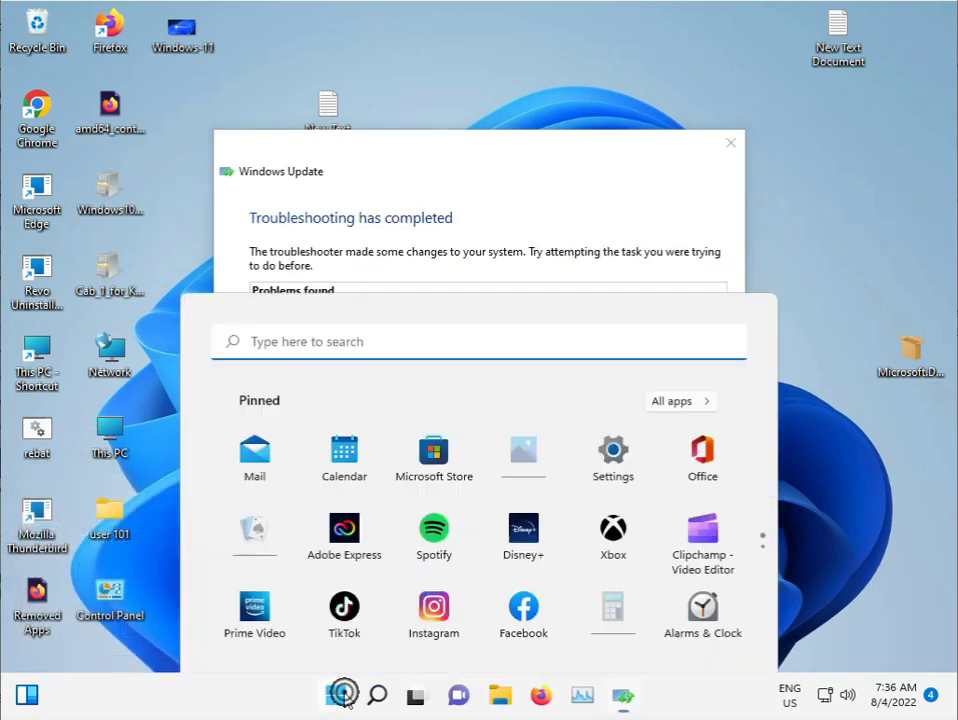
pyautogui.write('cmd')
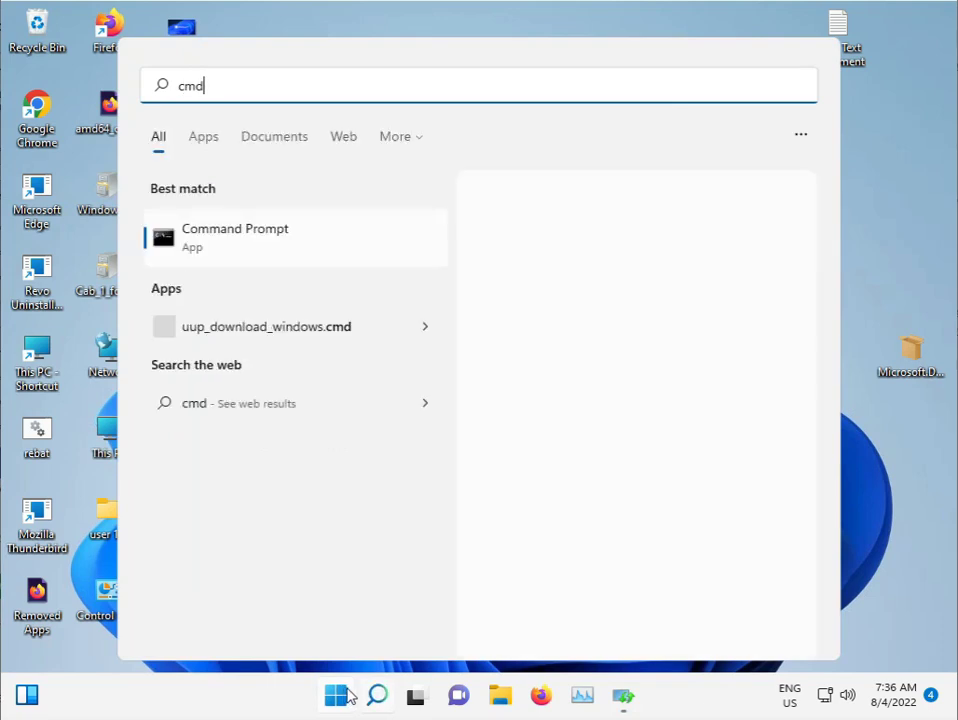
pyautogui.rightClick(279, 249)
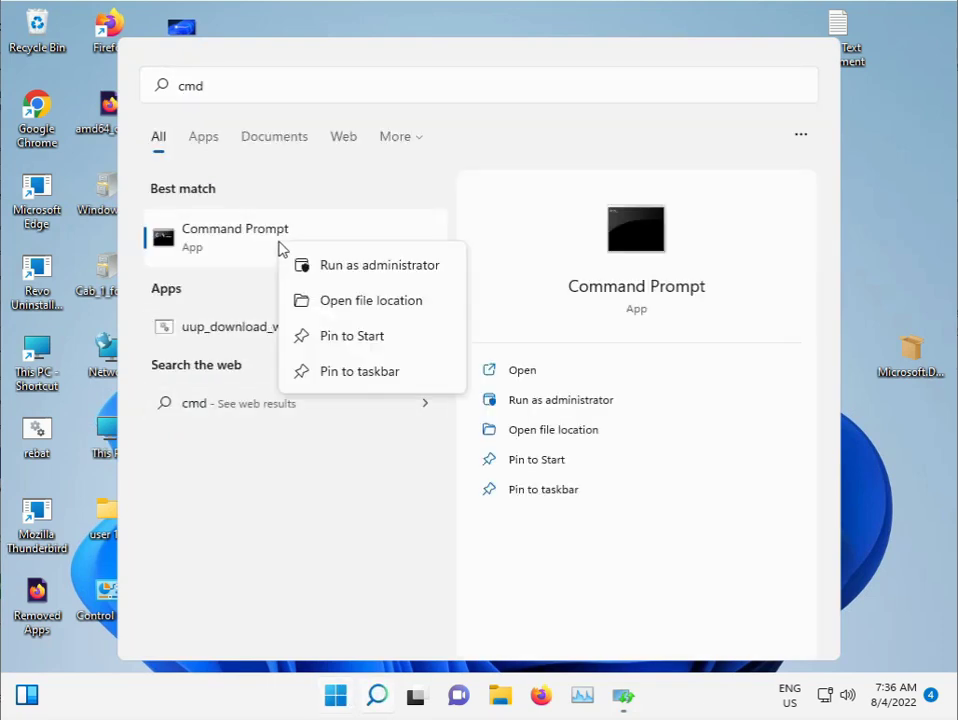
pyautogui.click(374, 266)
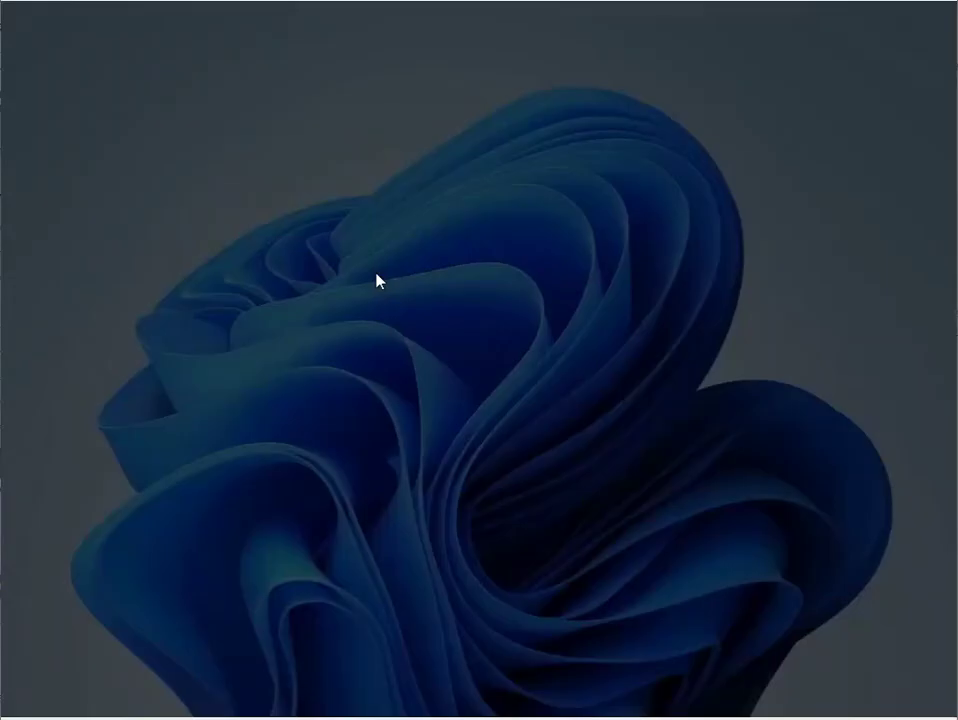
pyautogui.click(416, 490)
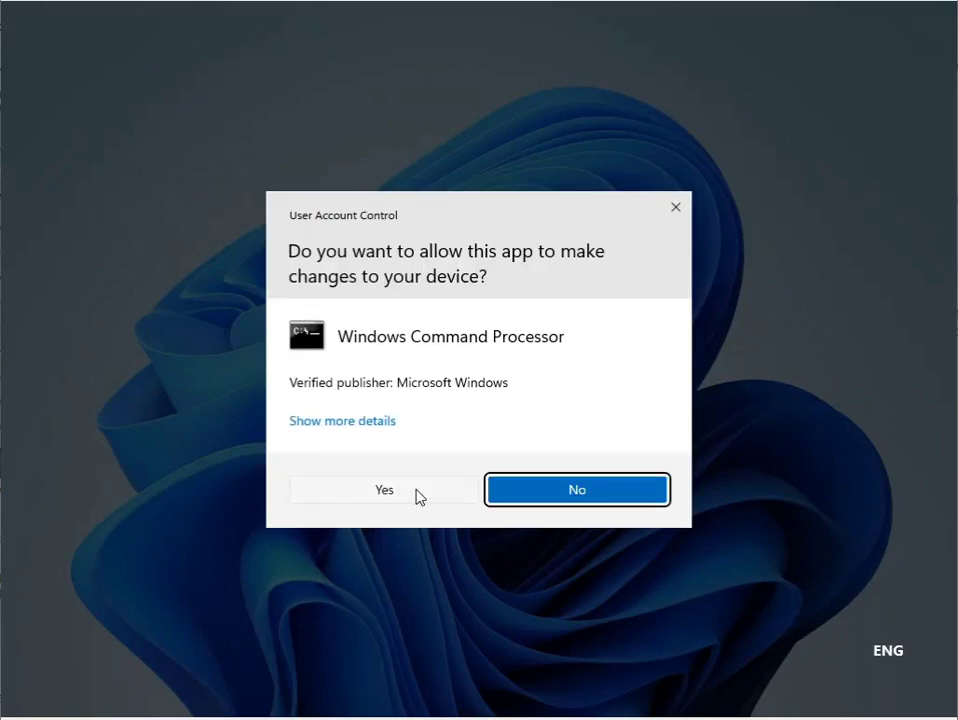
pyautogui.click(381, 494)
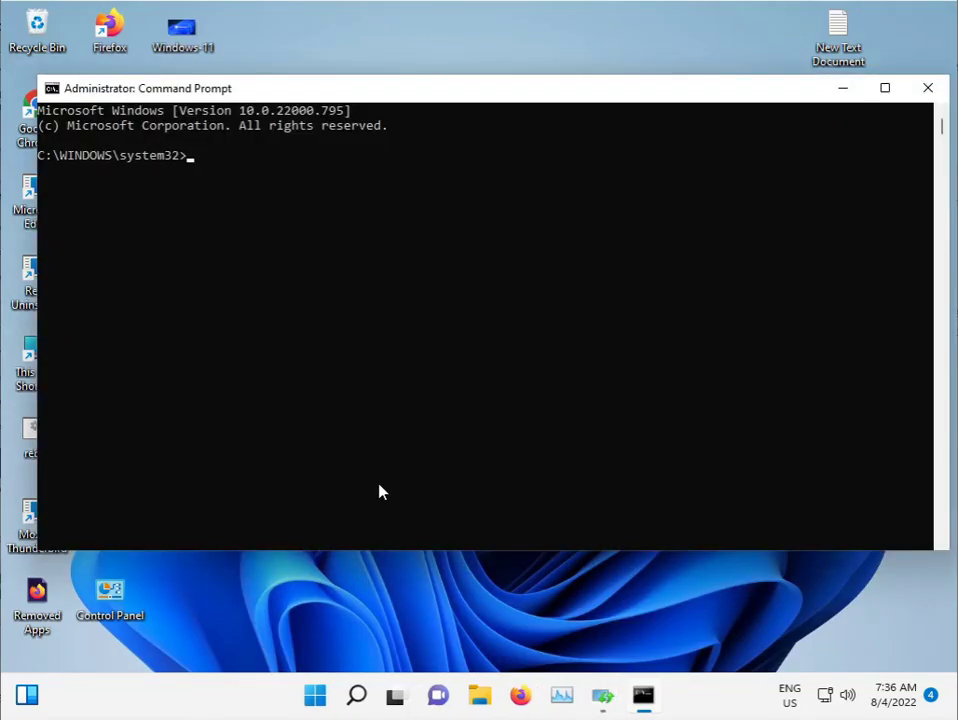
pyautogui.click(602, 697)
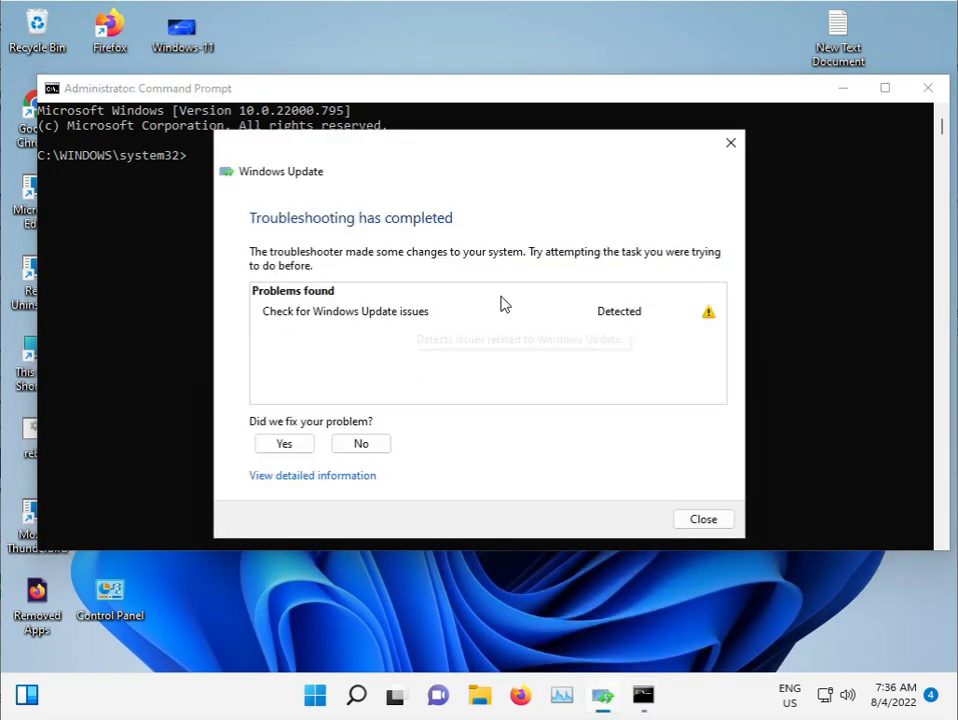
pyautogui.click(740, 145)
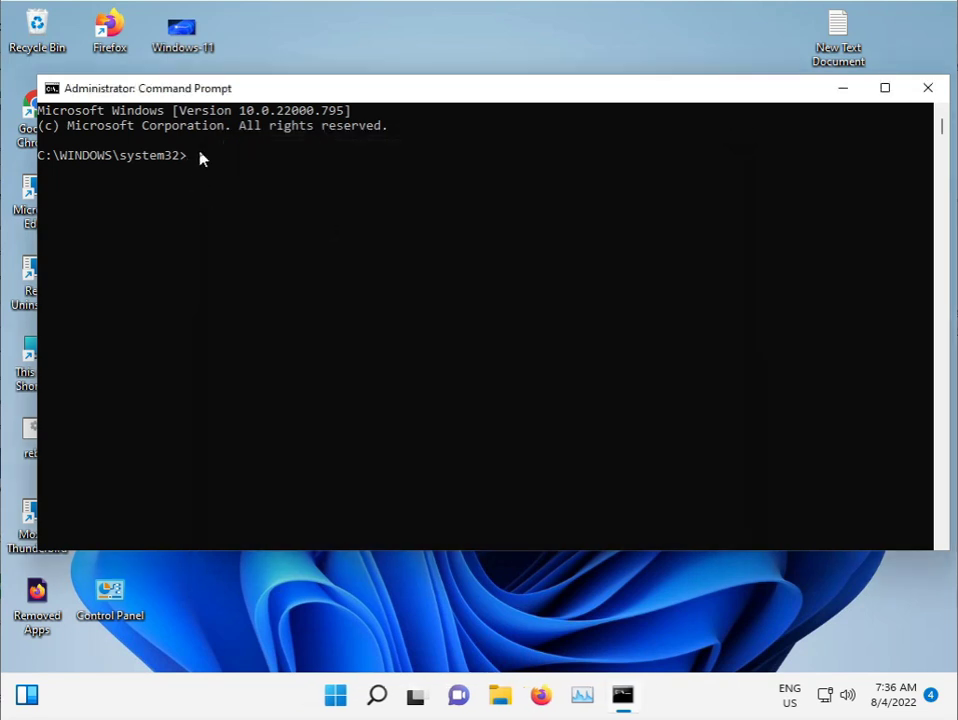
# Run sfc /scannow in the administrator Command Prompt and minimize it while scanning.
pyautogui.click(200, 157)
pyautogui.click(193, 157)
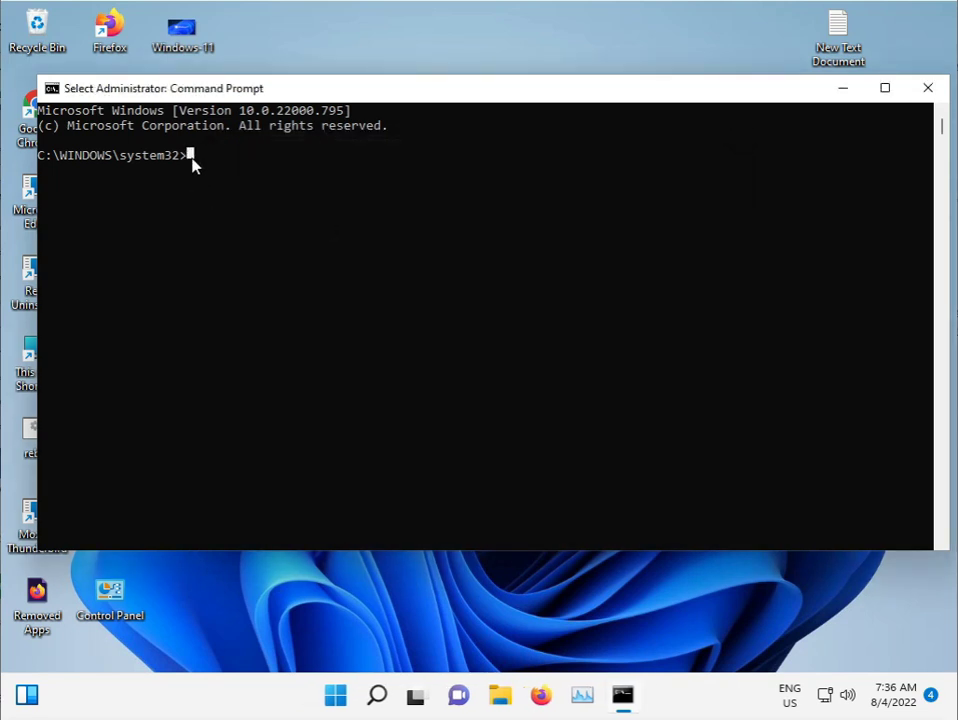
pyautogui.press('Escape')
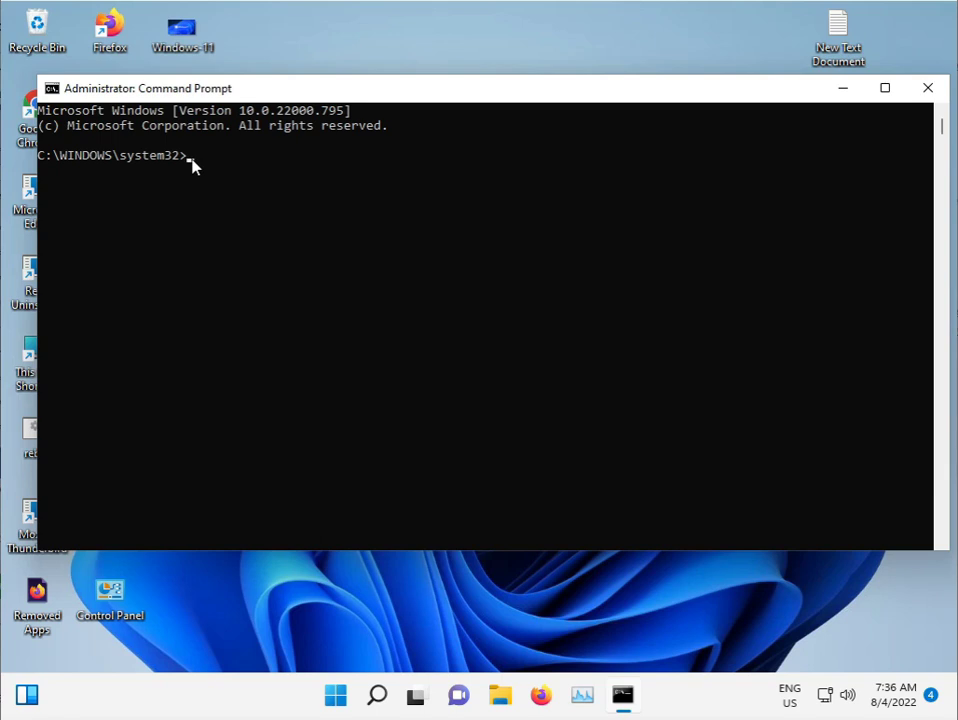
pyautogui.write('sfc /scannow')
pyautogui.press('Return')
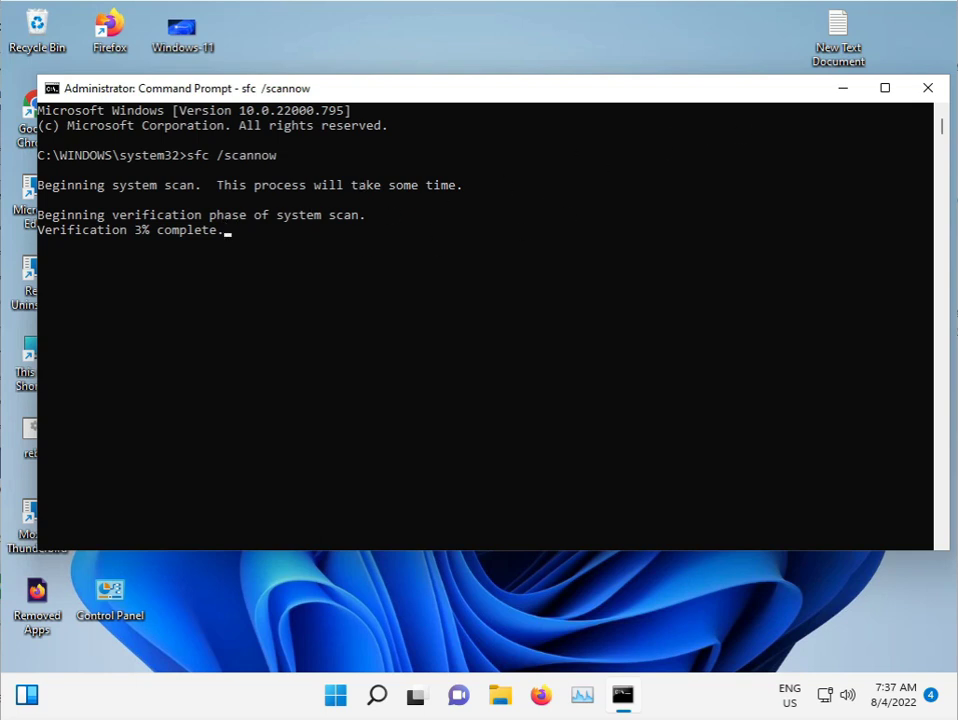
pyautogui.click(840, 90)
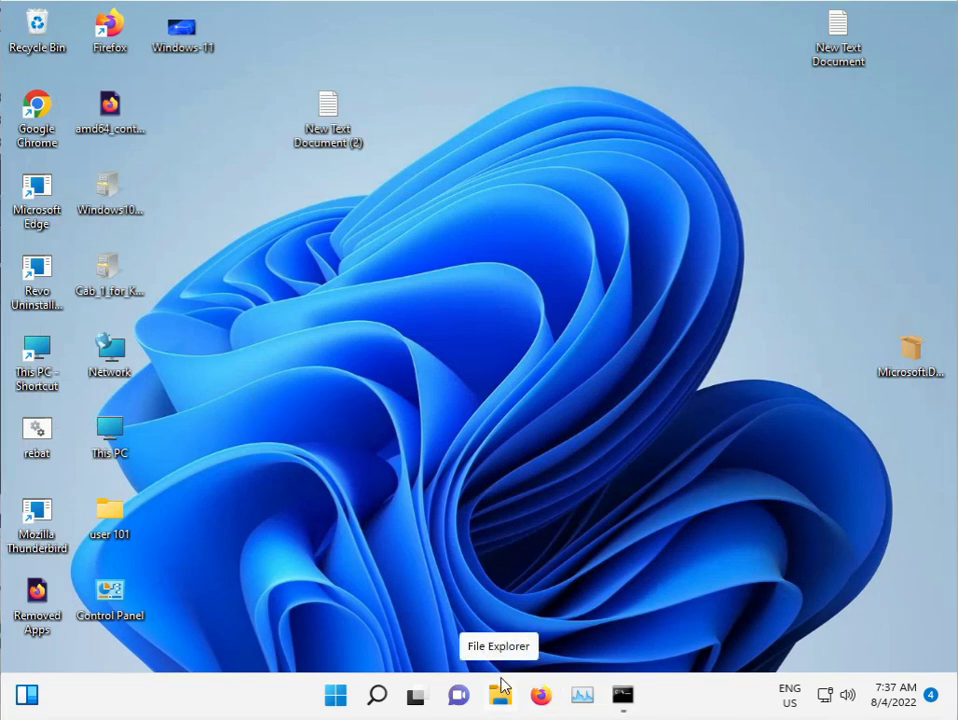
# Launch Chrome and search Google for '.net framework repair tool offline' to reach Microsoft's support article.
pyautogui.doubleClick(40, 108)
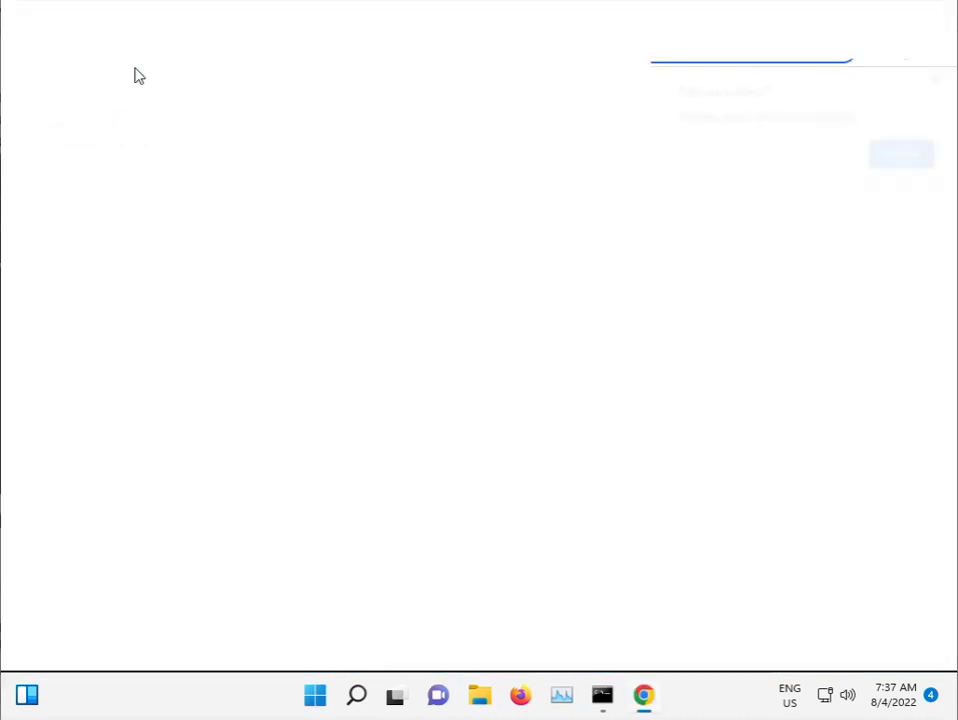
pyautogui.click(939, 78)
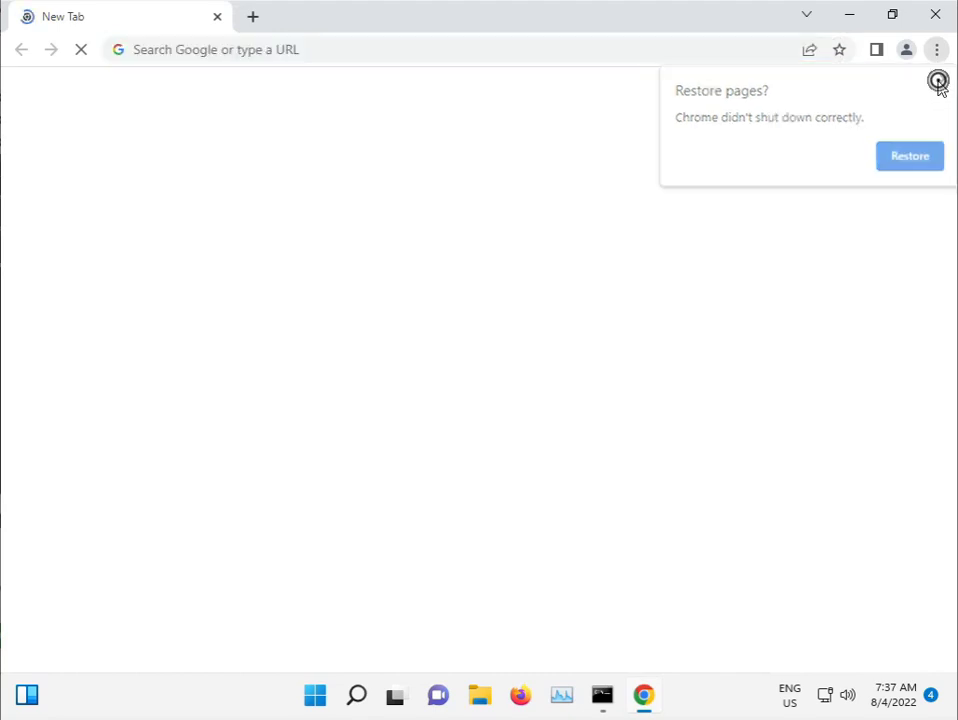
pyautogui.click(404, 49)
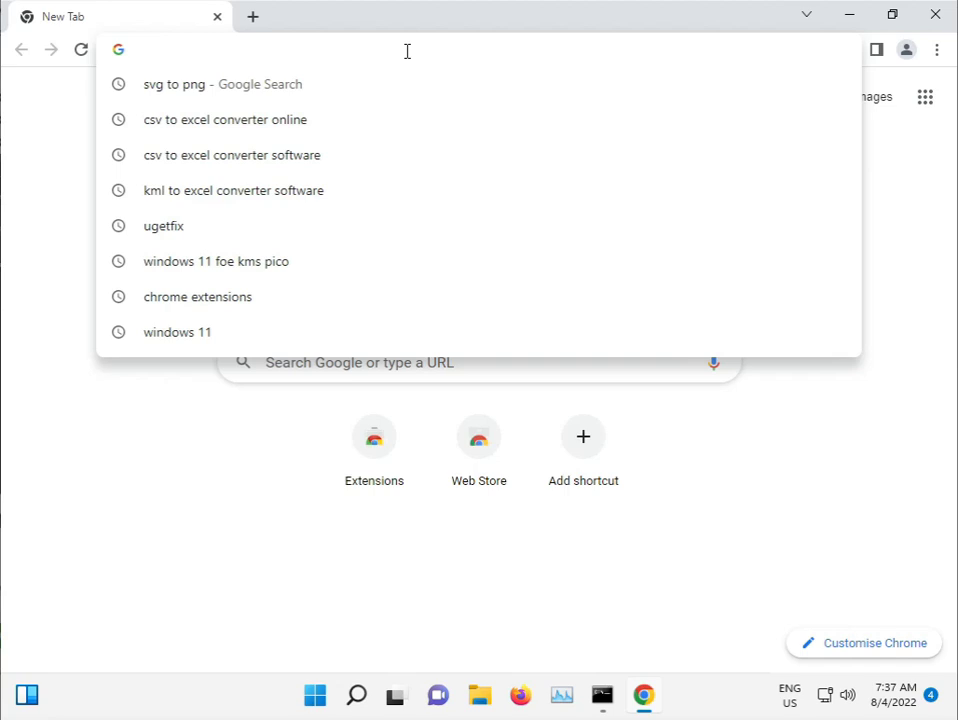
pyautogui.write('.net')
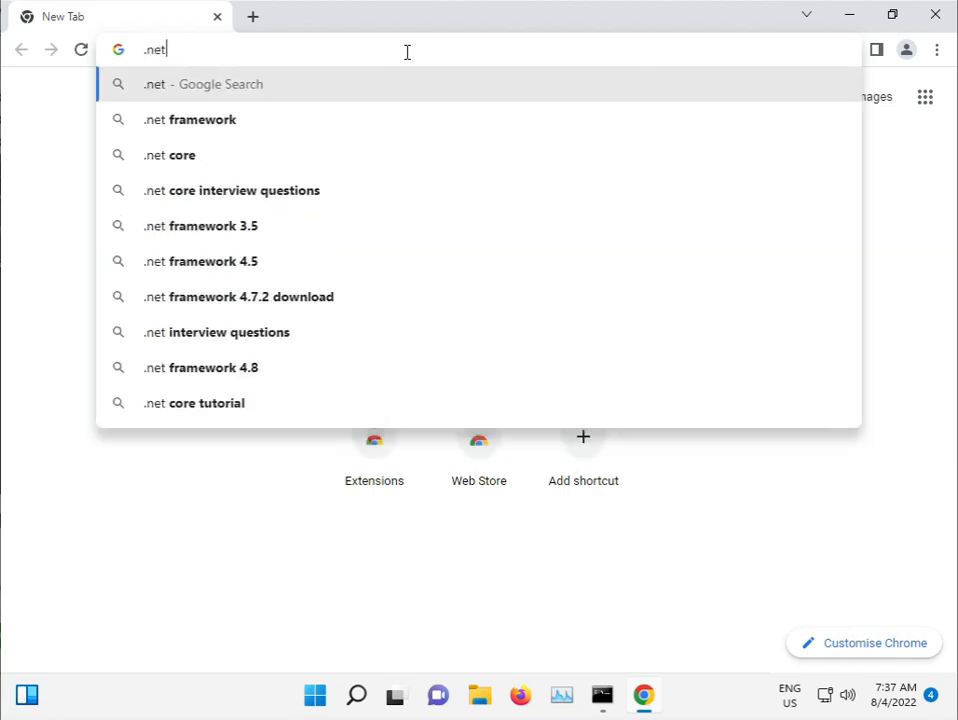
pyautogui.press('Down')
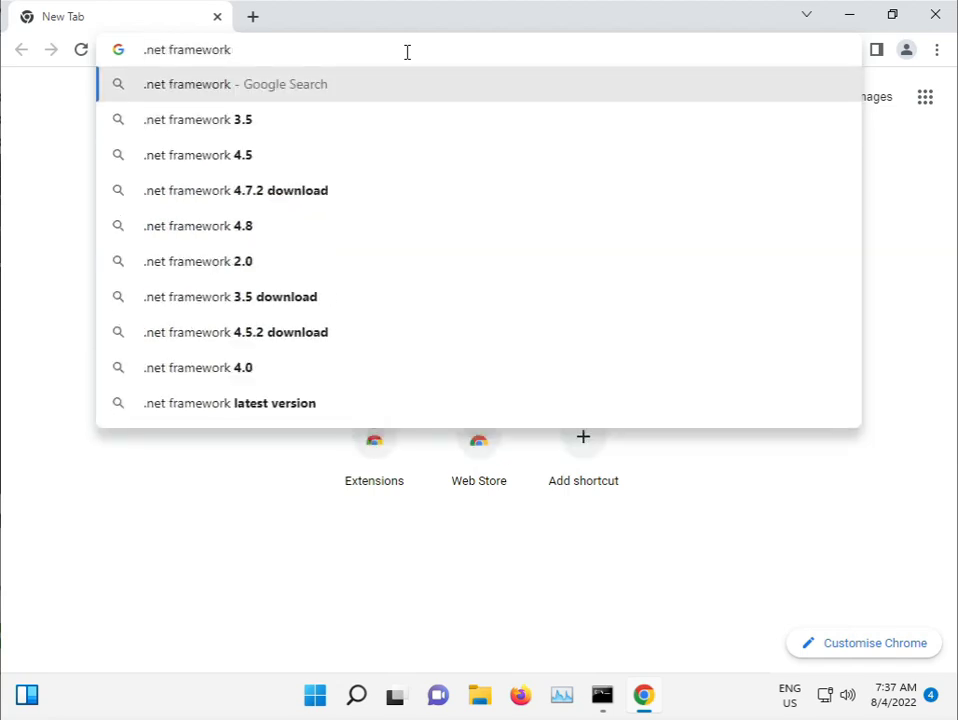
pyautogui.write('repai')
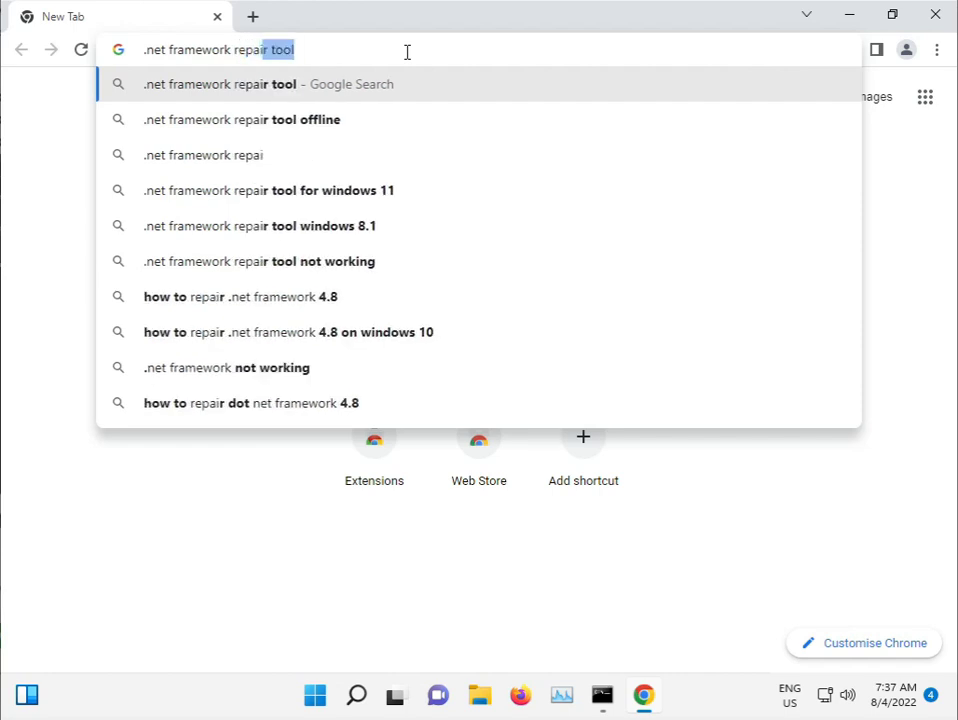
pyautogui.press('Down')
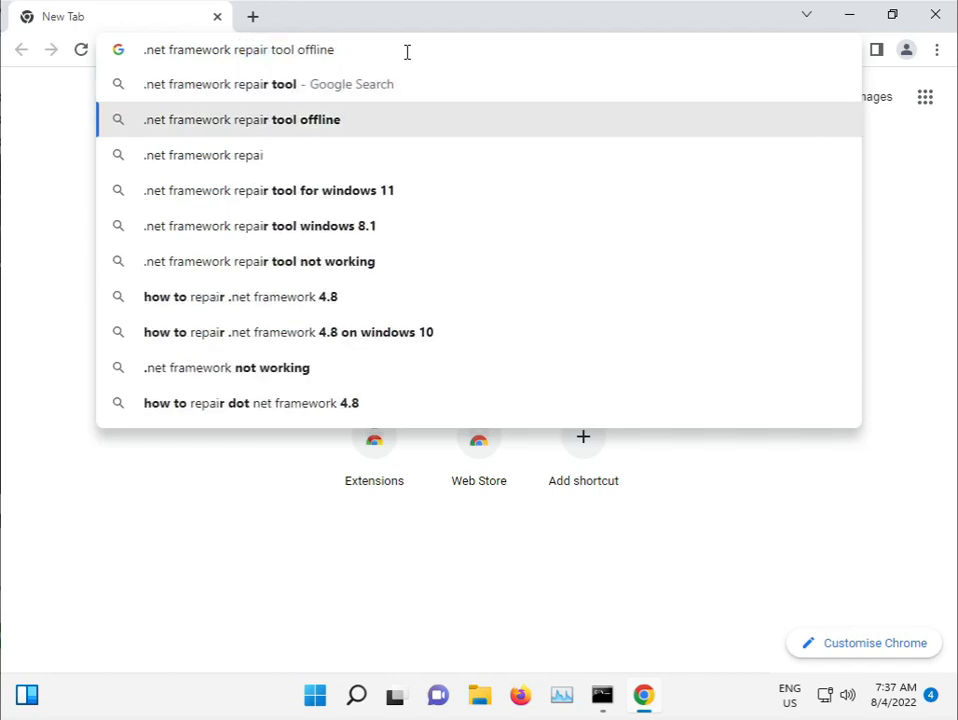
pyautogui.press('Return')
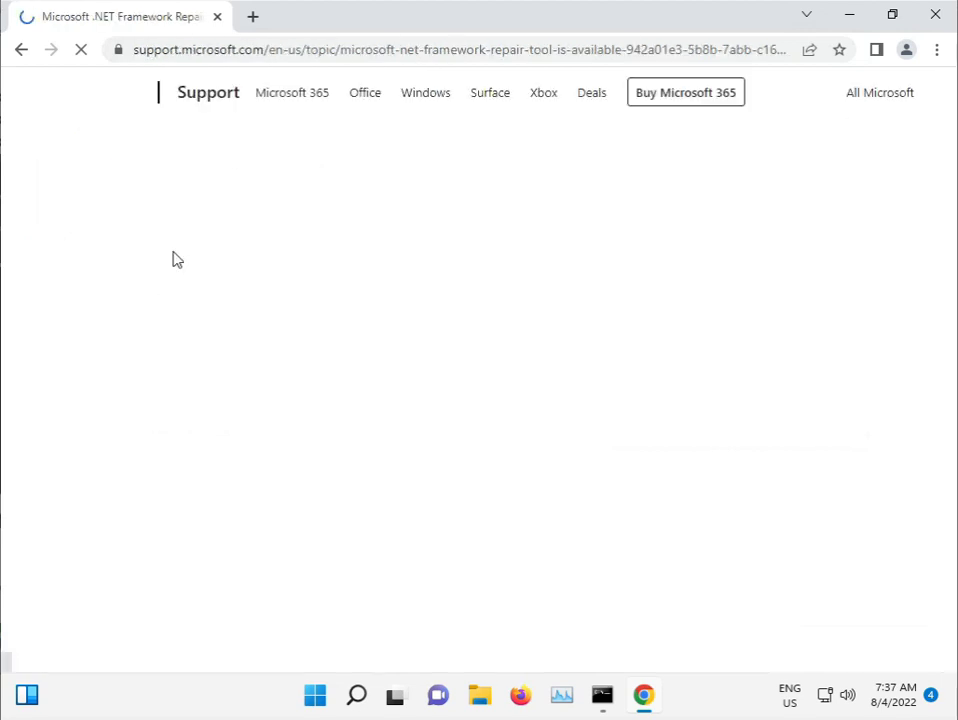
# Scroll the support article to the netfxrepairtool.exe download link and download it.
pyautogui.scroll(-5, 358, 453)
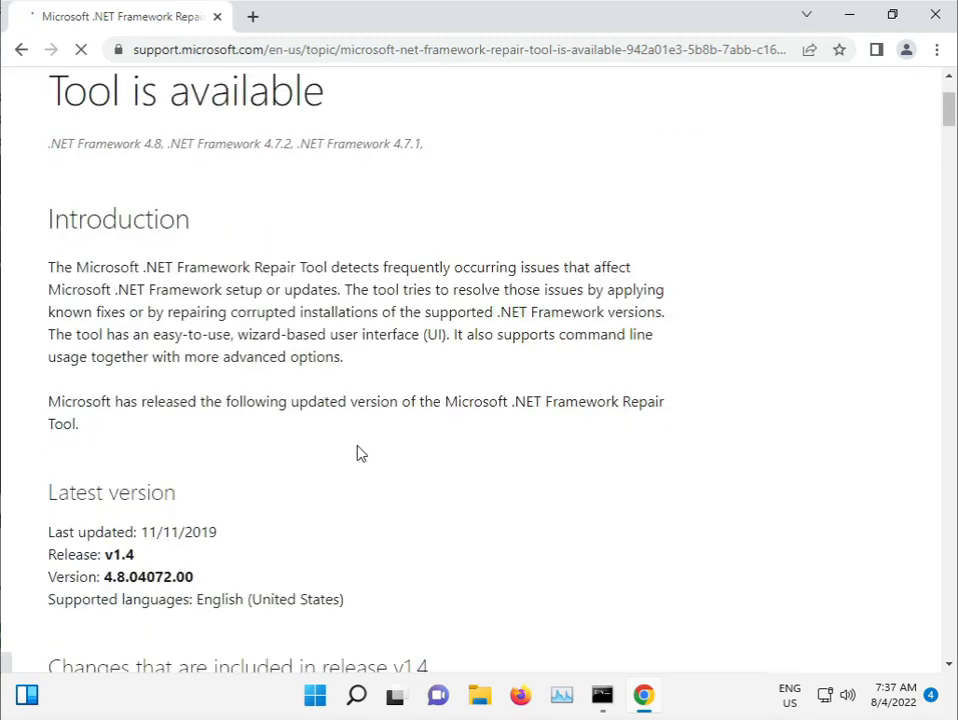
pyautogui.scroll(-5, 360, 453)
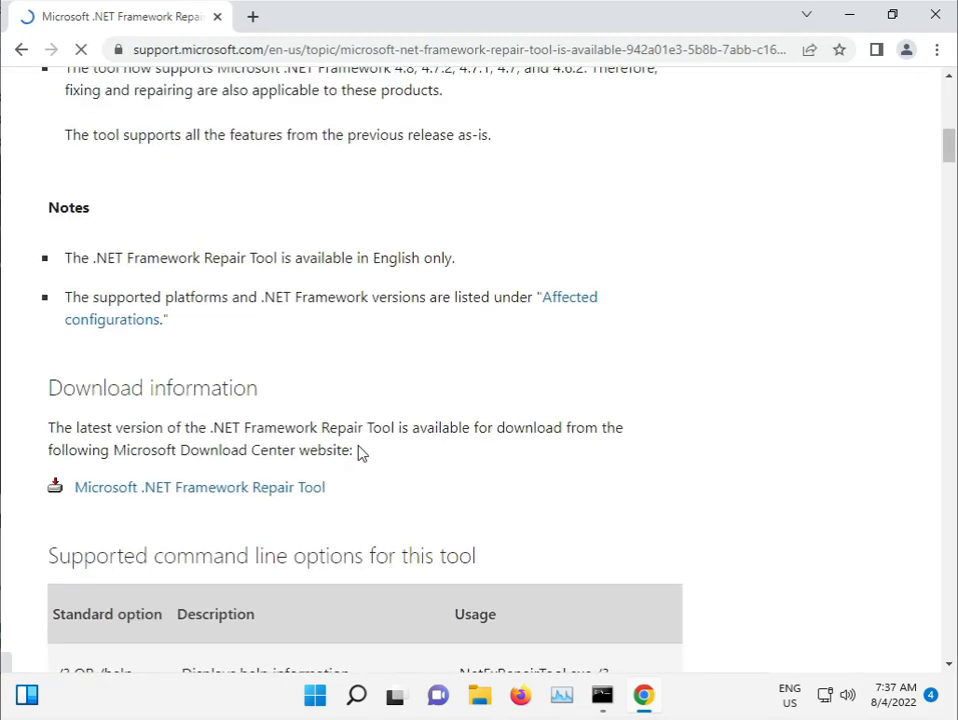
pyautogui.scroll(-8, 360, 453)
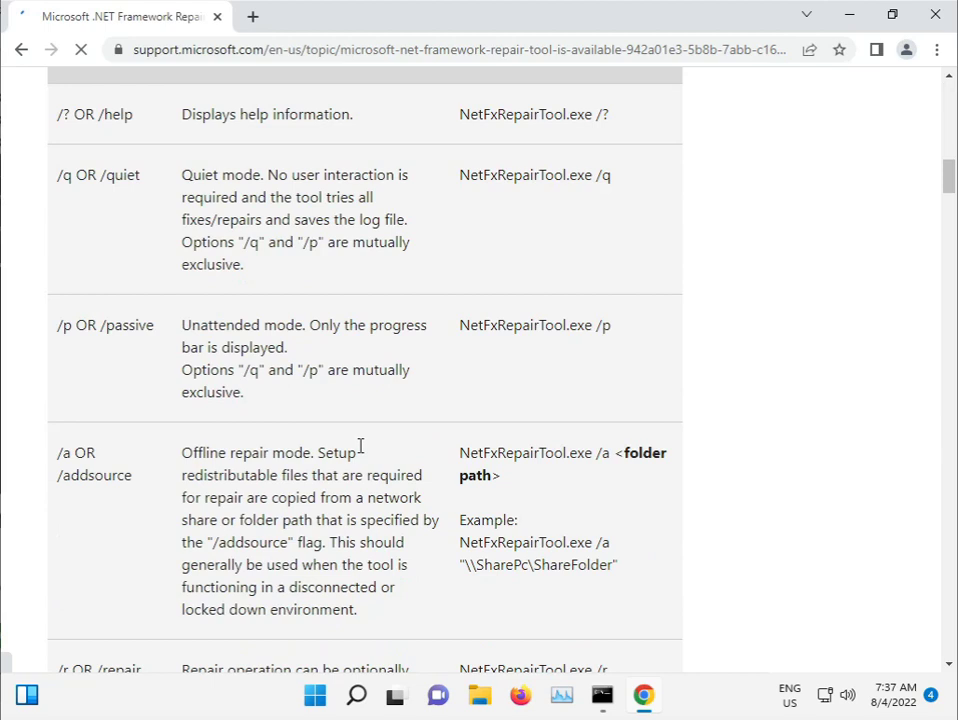
pyautogui.scroll(-8, 363, 453)
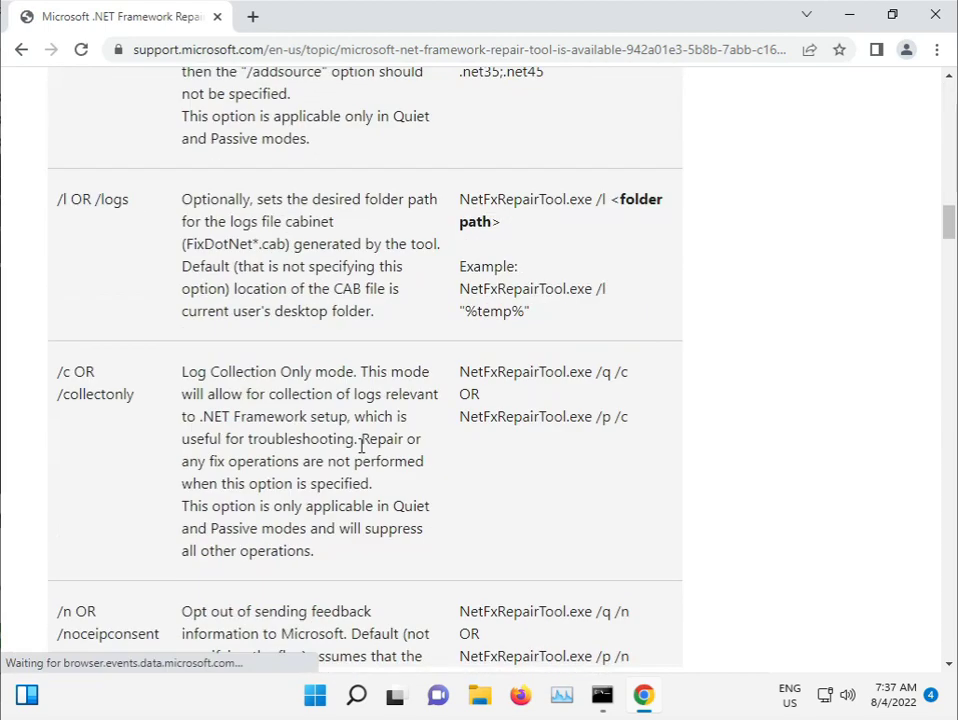
pyautogui.scroll(-5, 363, 453)
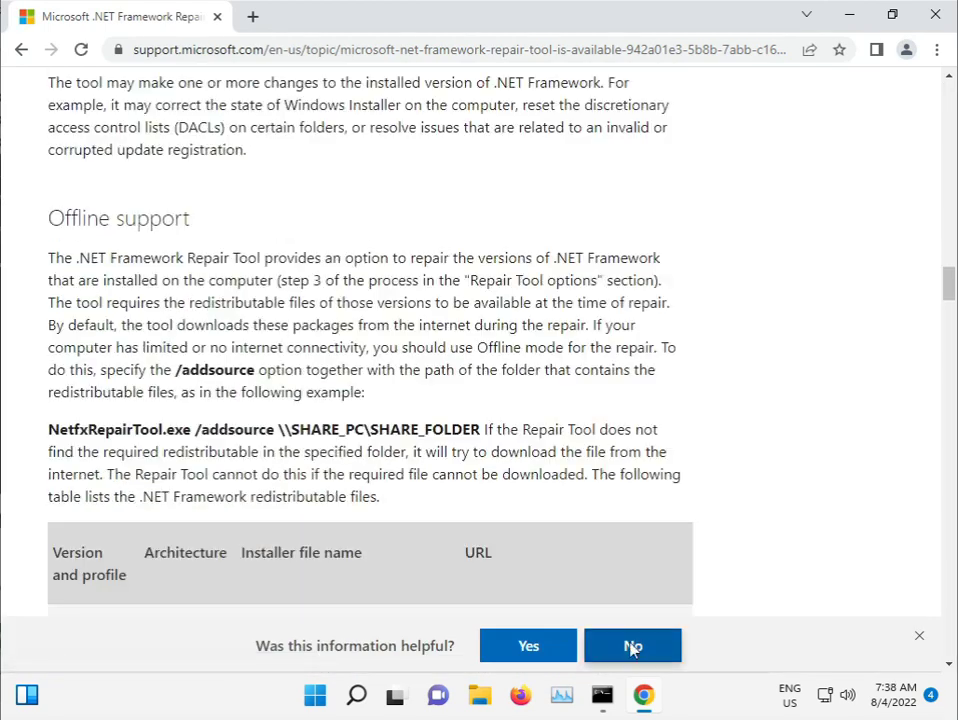
pyautogui.scroll(20, 480, 340)
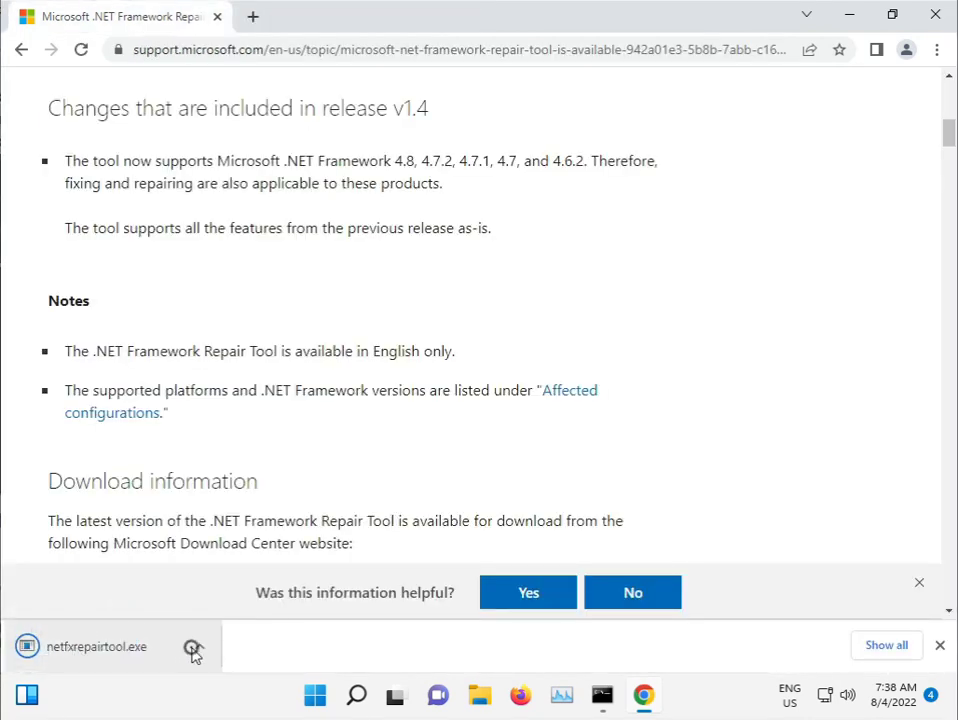
# Launch the downloaded netfxrepairtool.exe with administrator approval and accept its license terms.
pyautogui.click(197, 646)
pyautogui.click(246, 524)
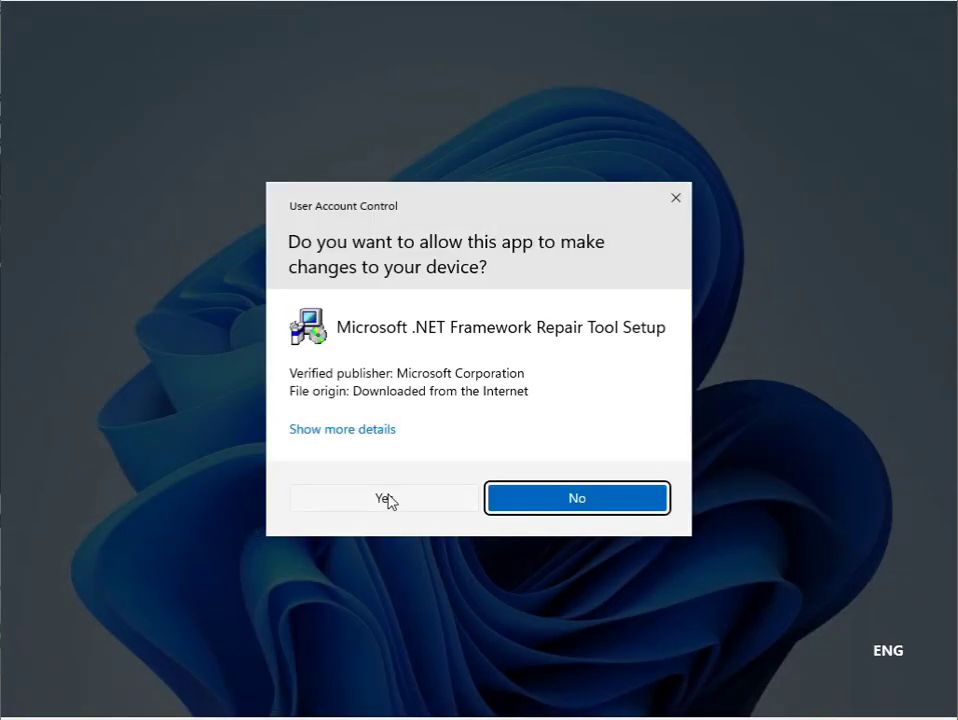
pyautogui.click(387, 501)
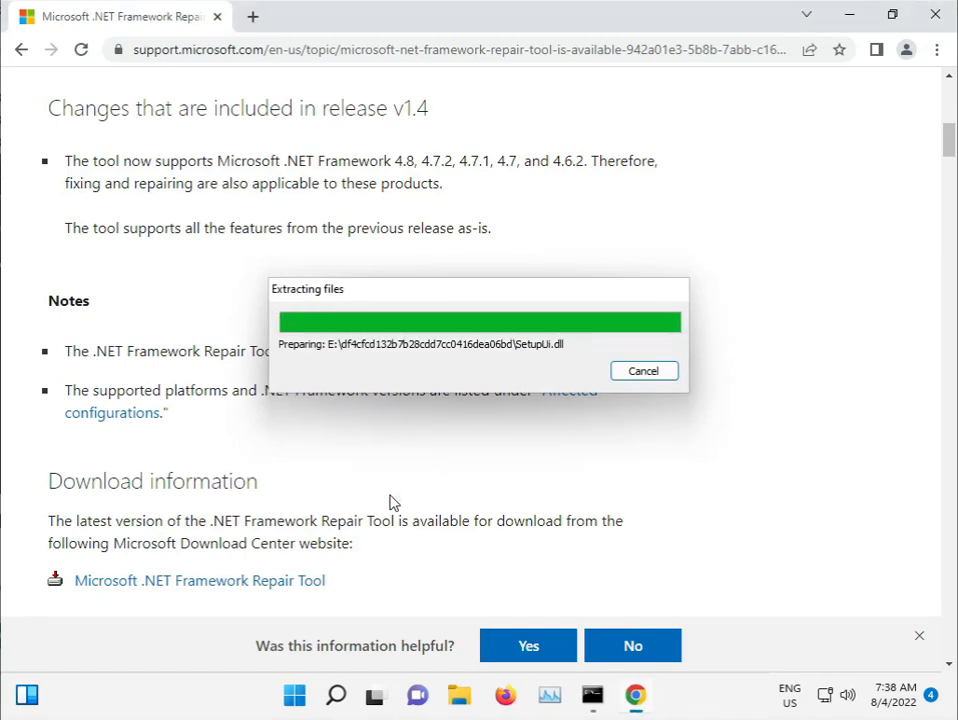
pyautogui.click(372, 485)
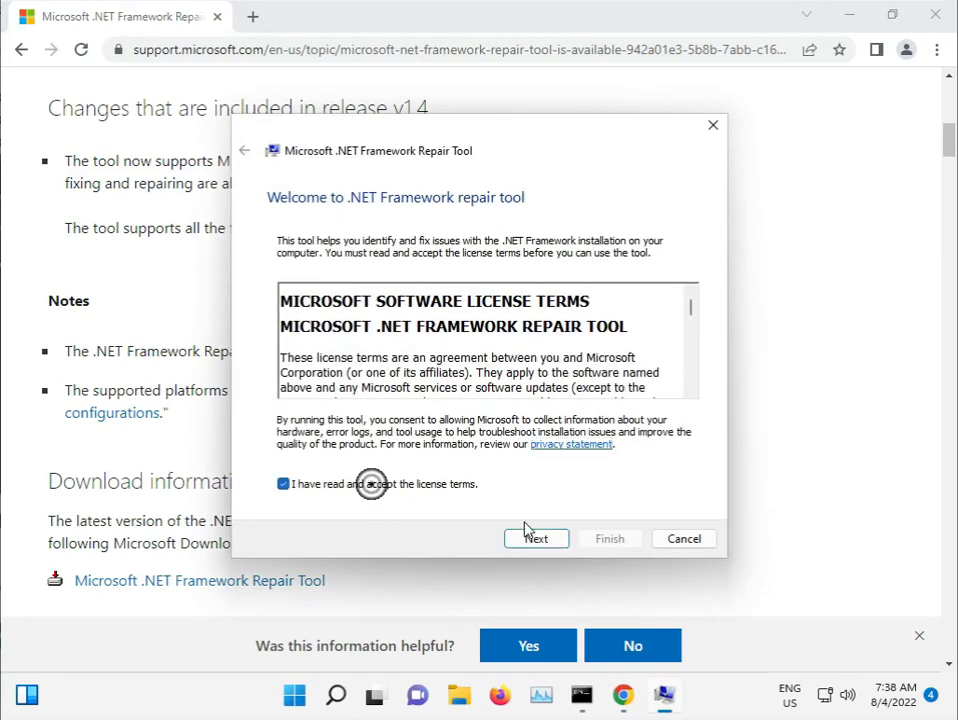
# Run .NET Framework detection, apply the recommended changes, and finish the repair tool.
pyautogui.click(555, 541)
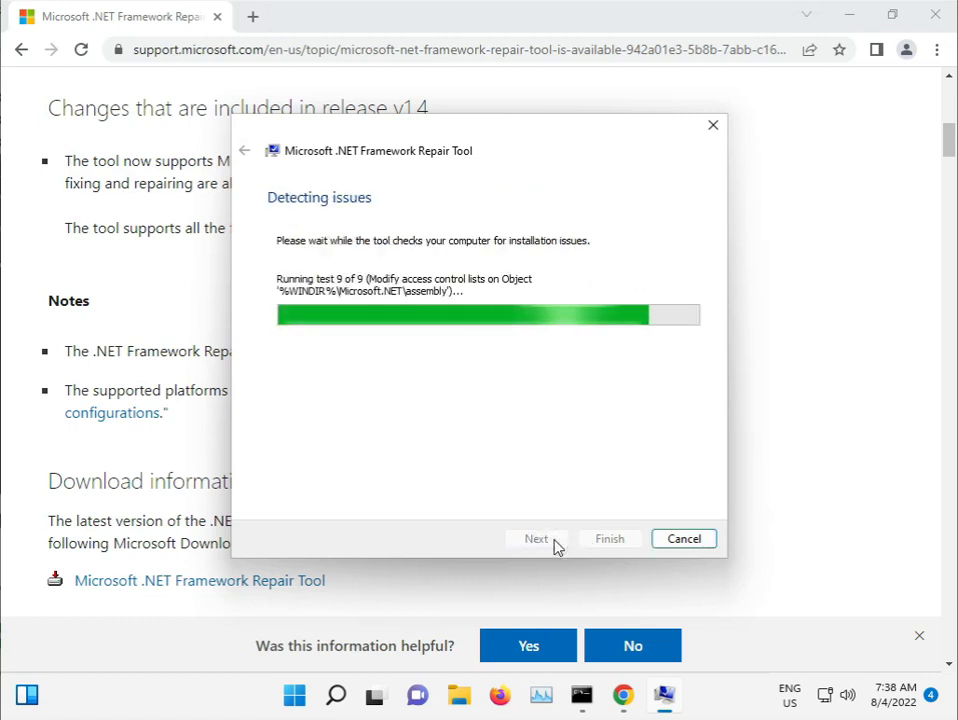
pyautogui.click(553, 540)
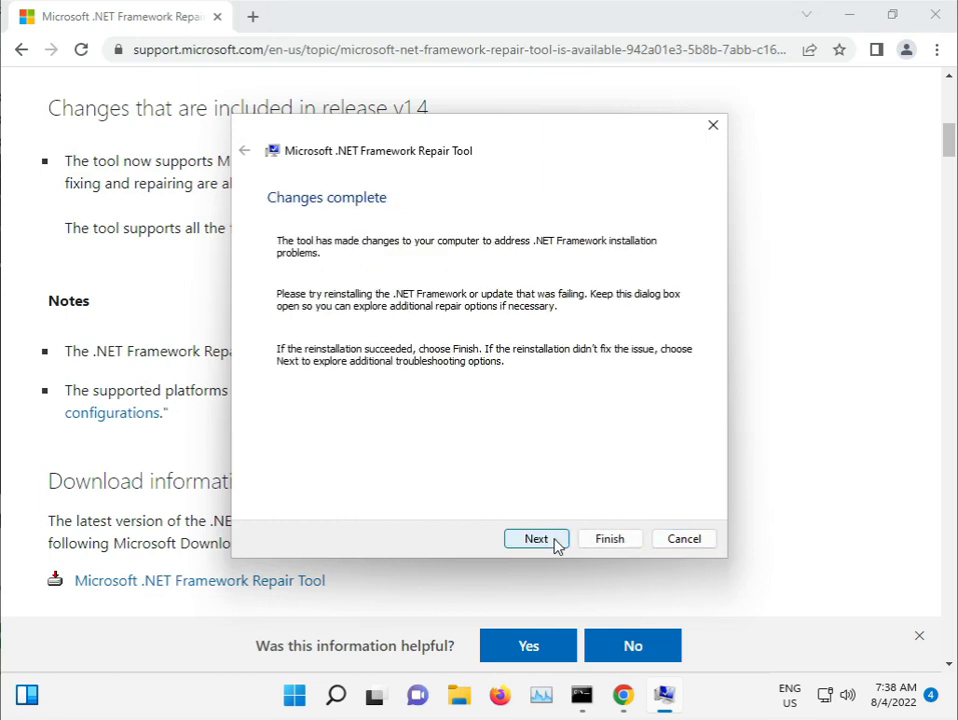
pyautogui.click(541, 540)
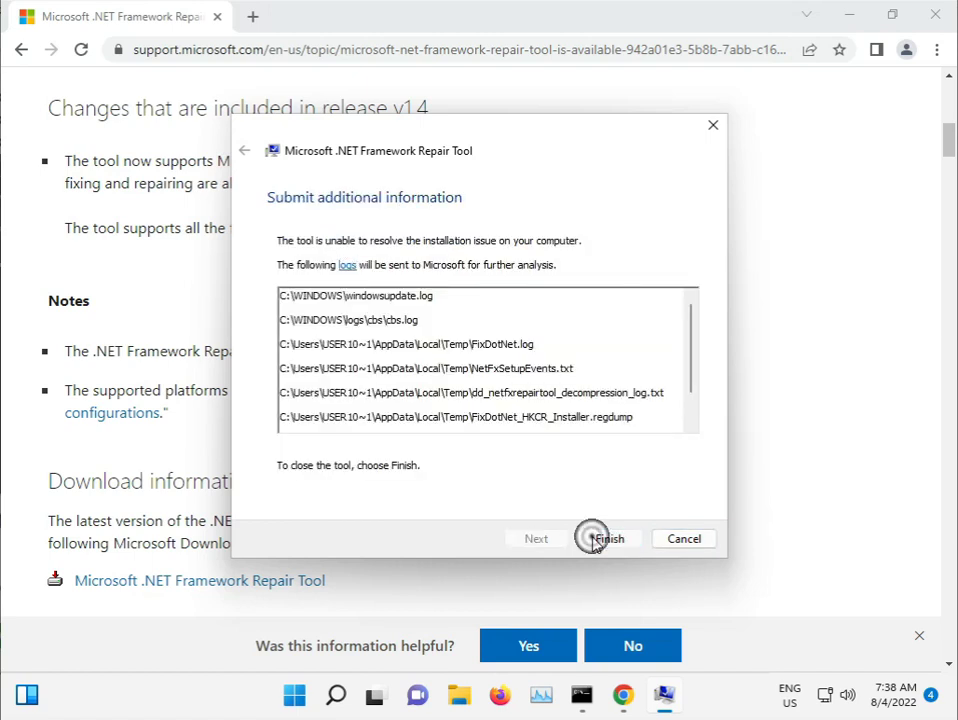
pyautogui.click(594, 540)
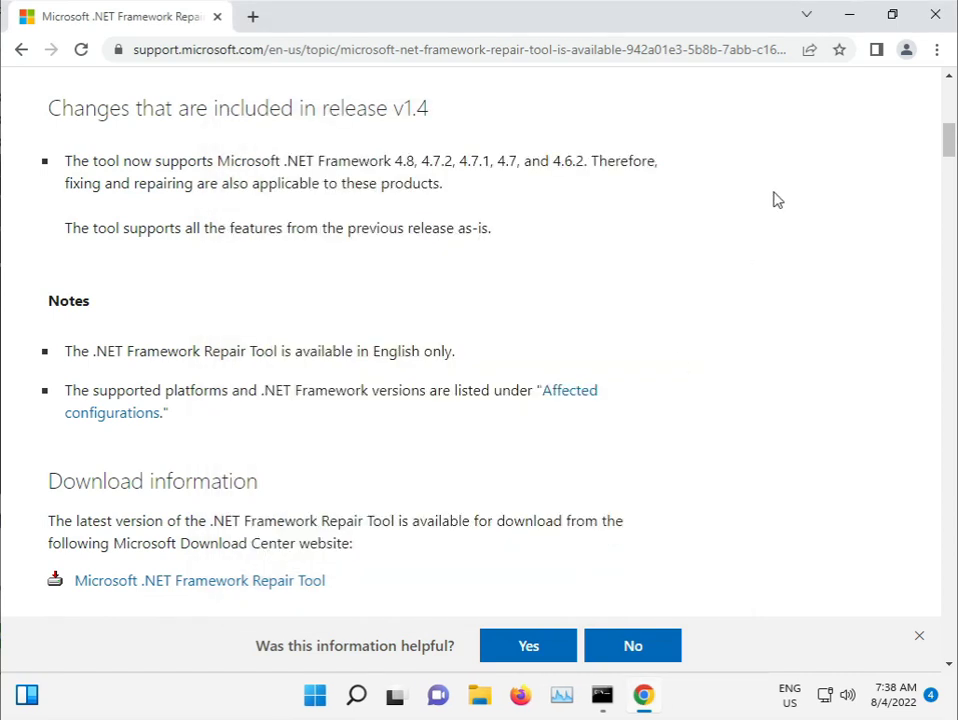
# Minimize Chrome and dismiss the Start menu so the bare desktop shows.
pyautogui.click(849, 14)
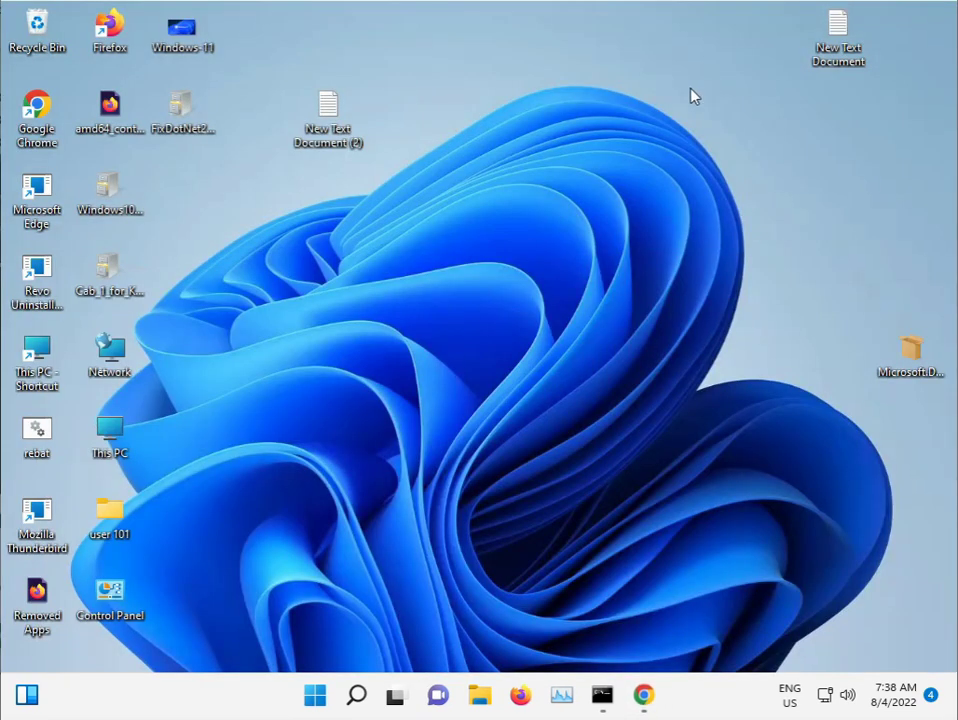
pyautogui.click(316, 700)
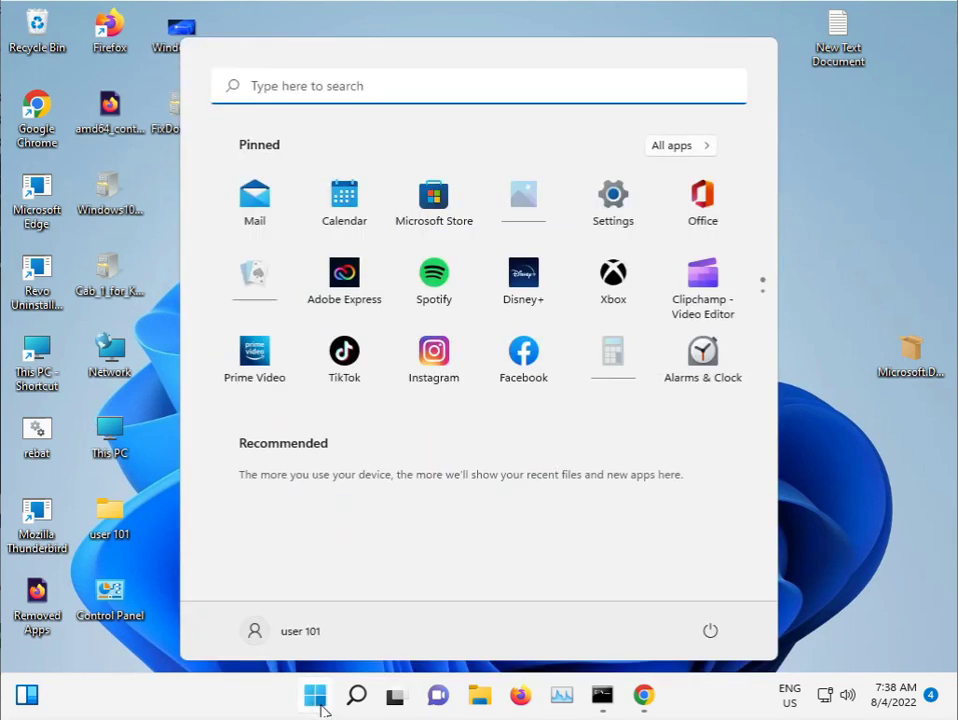
pyautogui.click(782, 452)
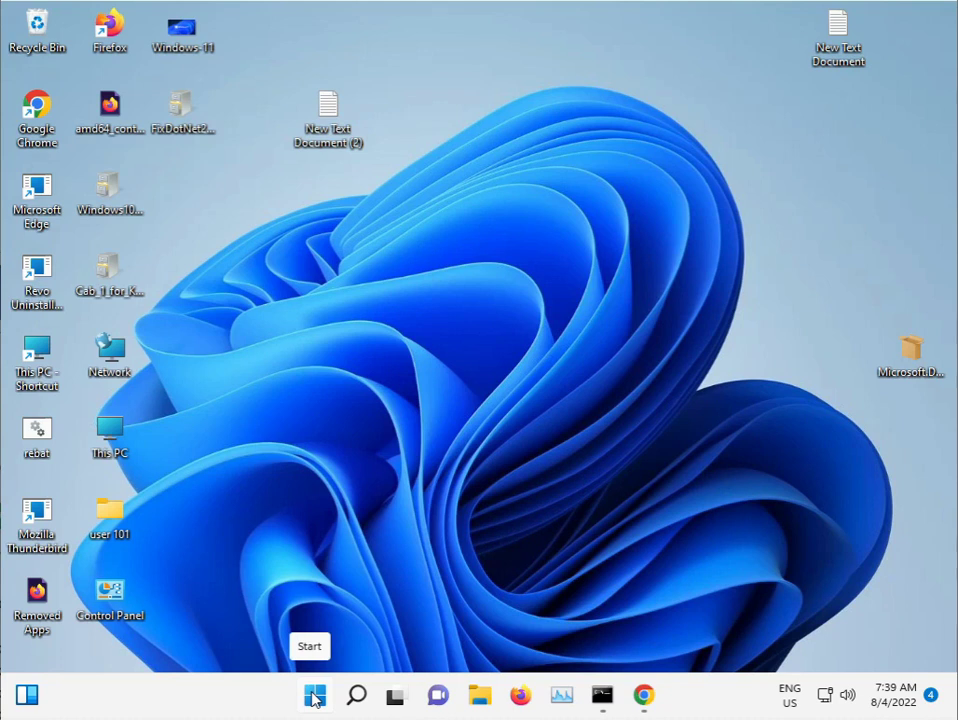
# Browse File Explorer from This PC through Local Disk (C:) and Windows into System32.
pyautogui.click(315, 695)
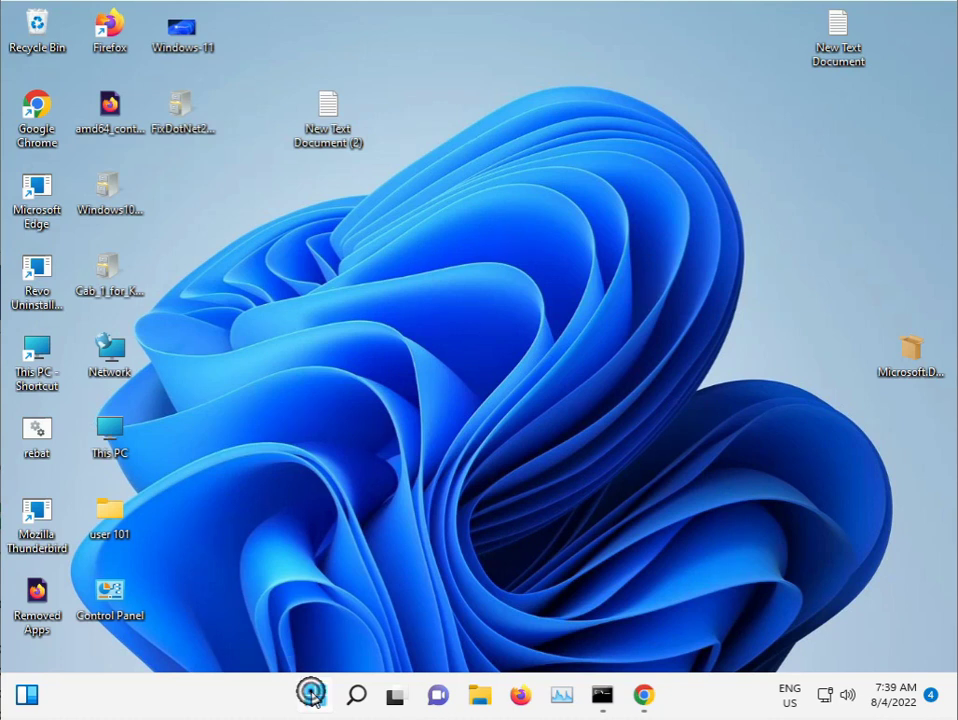
pyautogui.click(143, 560)
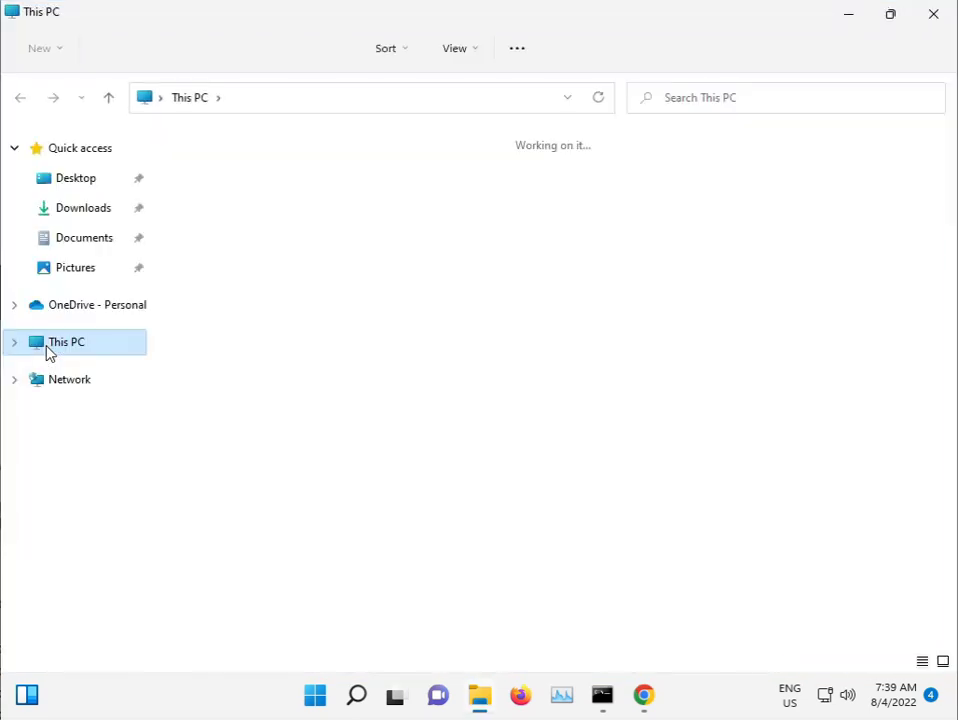
pyautogui.doubleClick(301, 324)
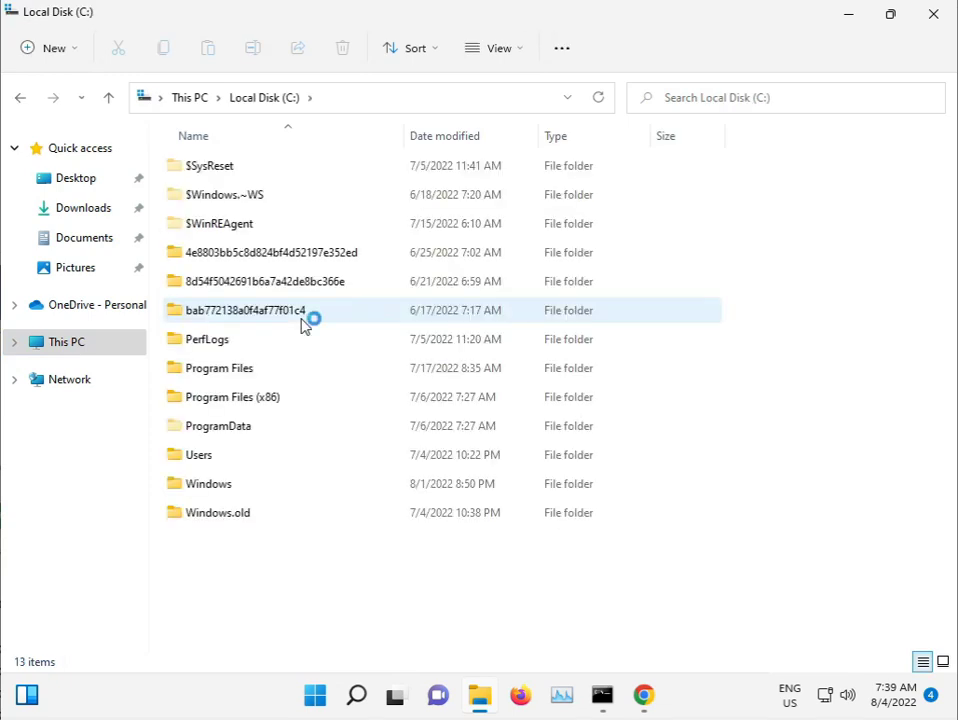
pyautogui.doubleClick(233, 486)
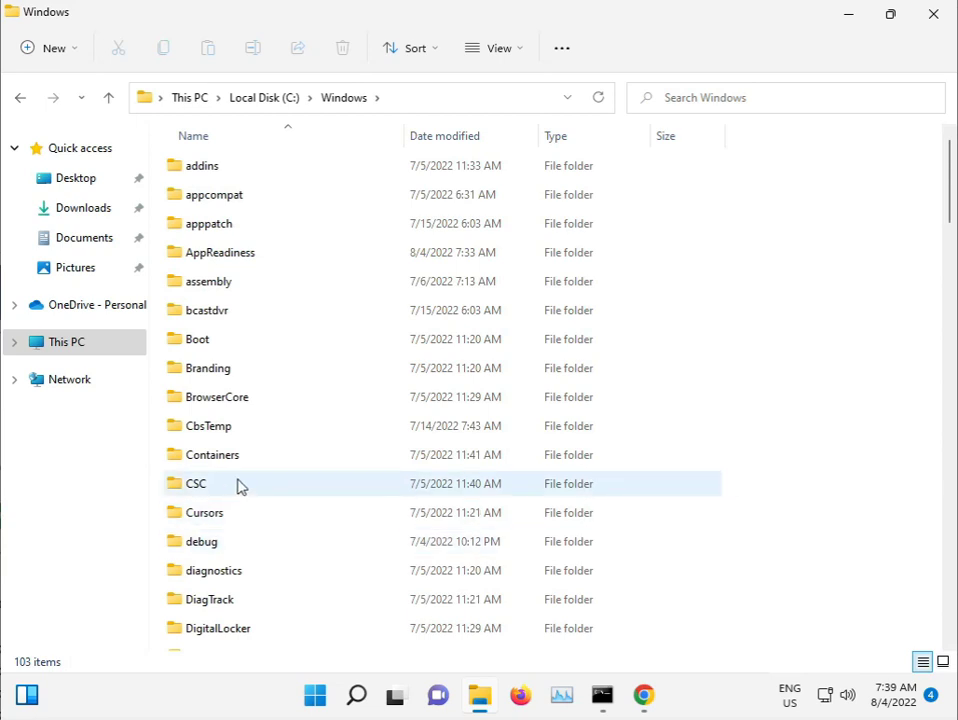
pyautogui.scroll(-6, 260, 500)
pyautogui.scroll(-5, 279, 510)
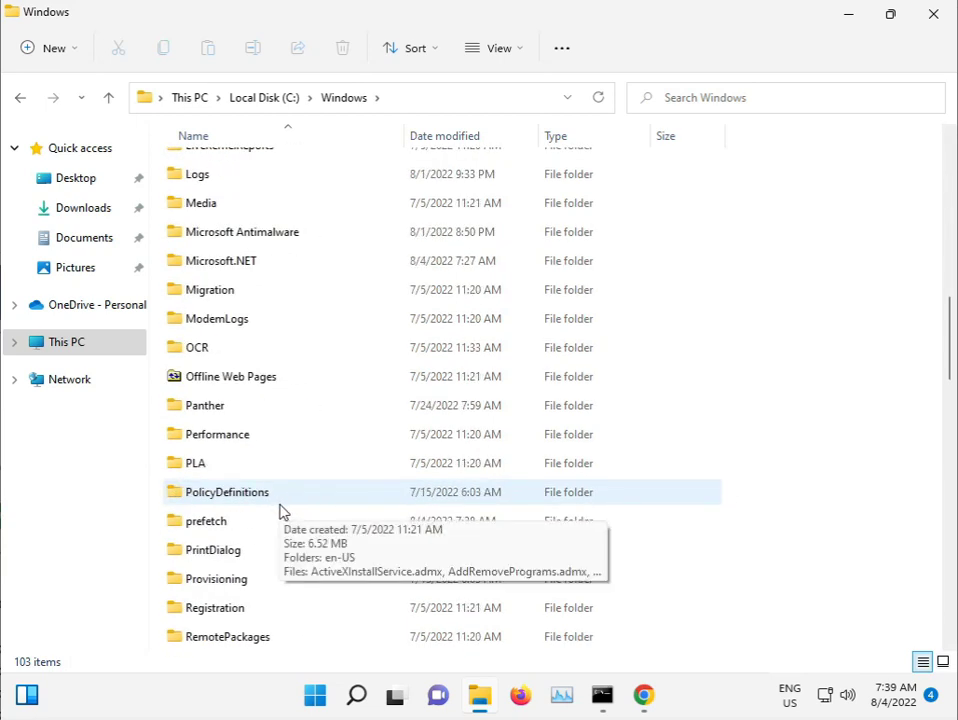
pyautogui.scroll(-9, 280, 511)
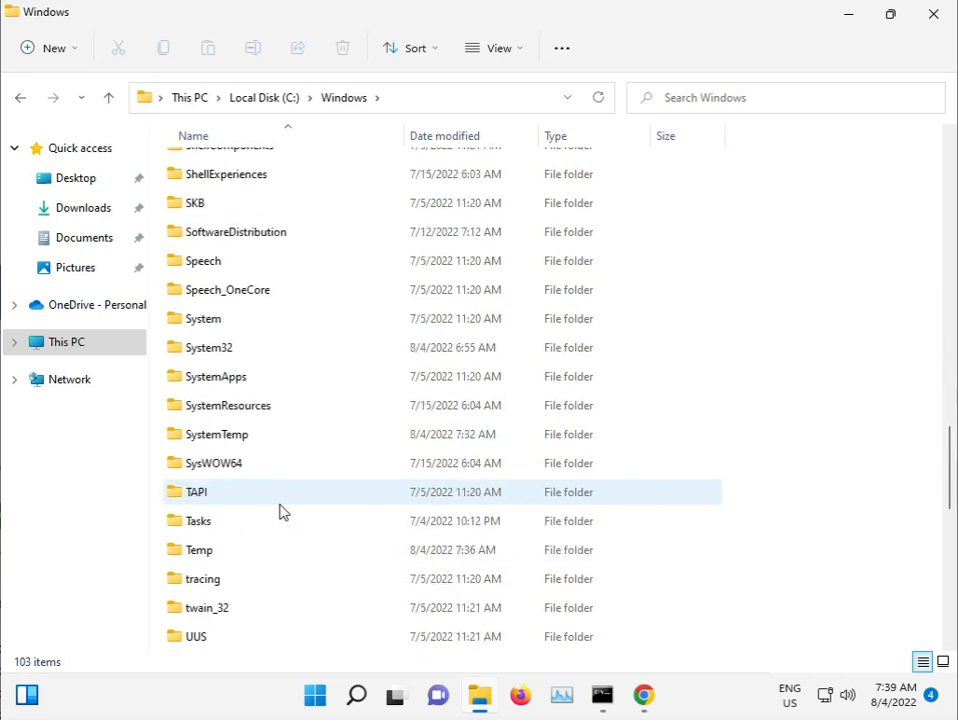
pyautogui.doubleClick(222, 350)
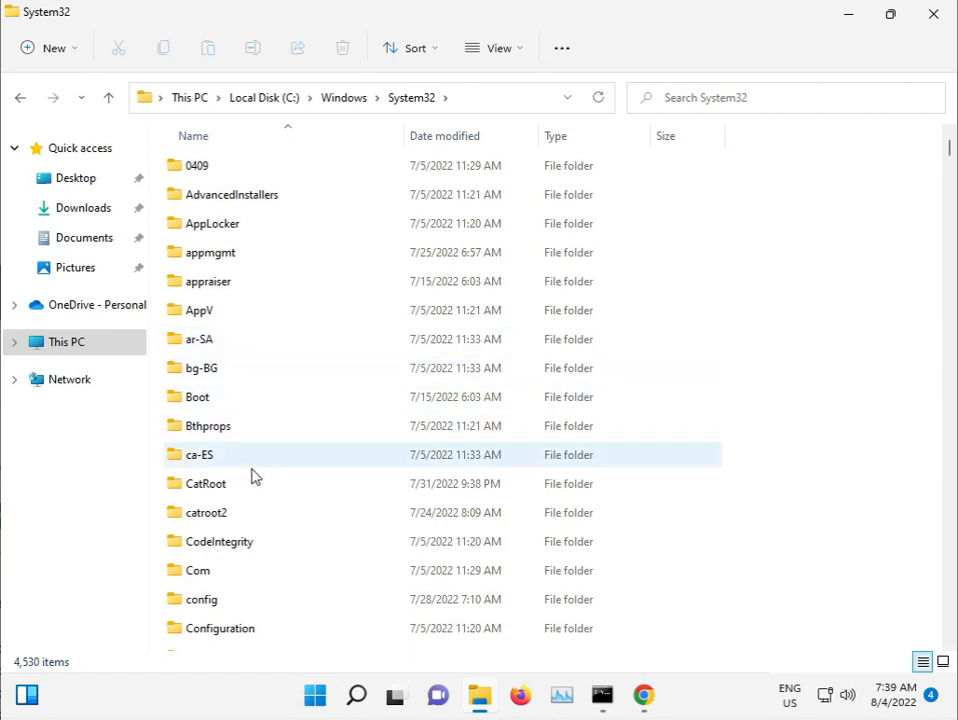
# Open catroot2, select all its contents, and permanently delete them with Shift+Delete.
pyautogui.doubleClick(240, 508)
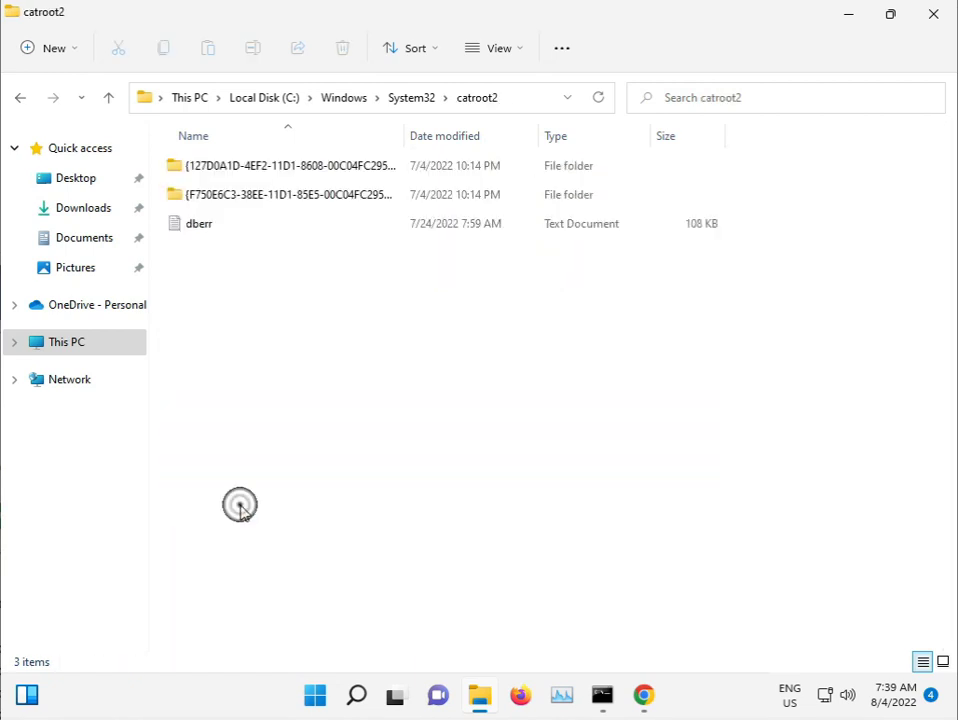
pyautogui.moveTo(244, 443); pyautogui.dragTo(257, 170)
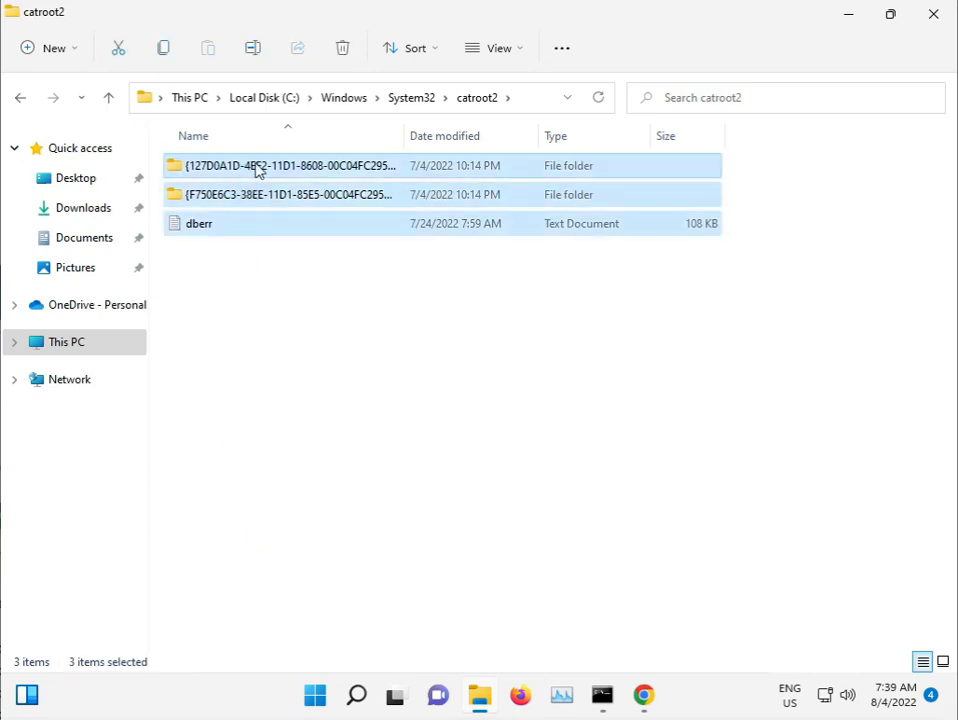
pyautogui.hotkey('shift', 'Delete')
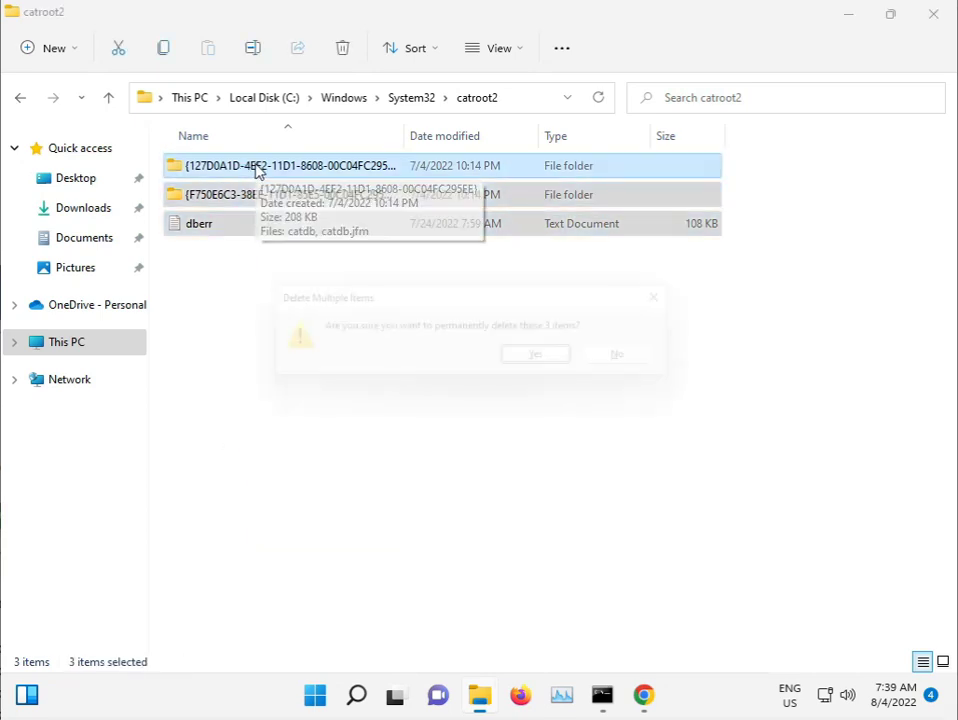
pyautogui.press('Return')
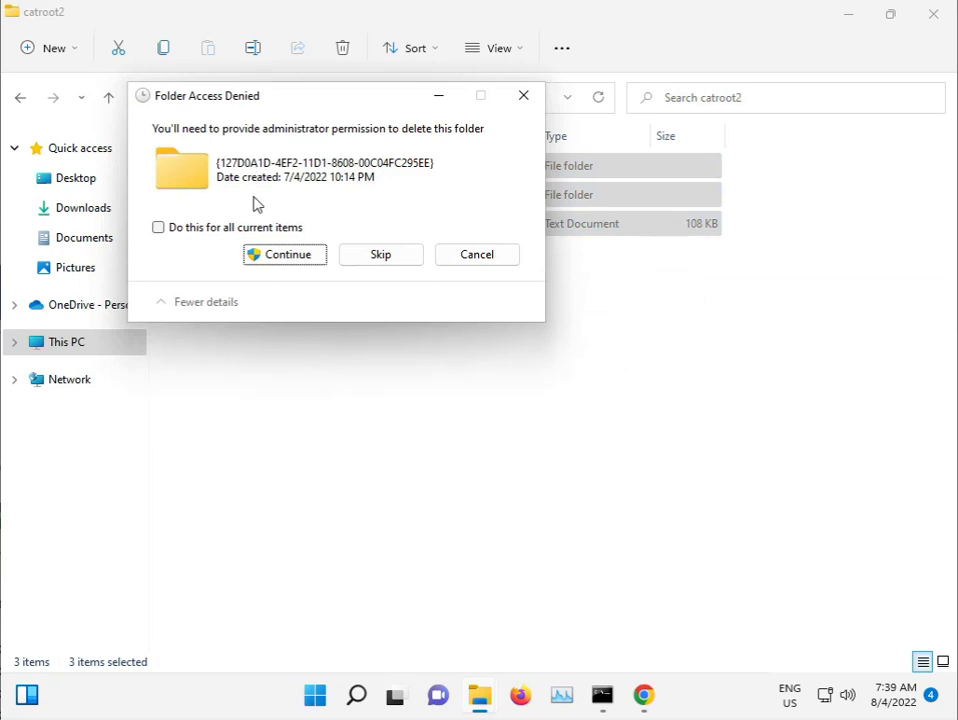
# Grant administrator permission for all items, skip the locked files, and return to System32.
pyautogui.click(252, 222)
pyautogui.click(297, 250)
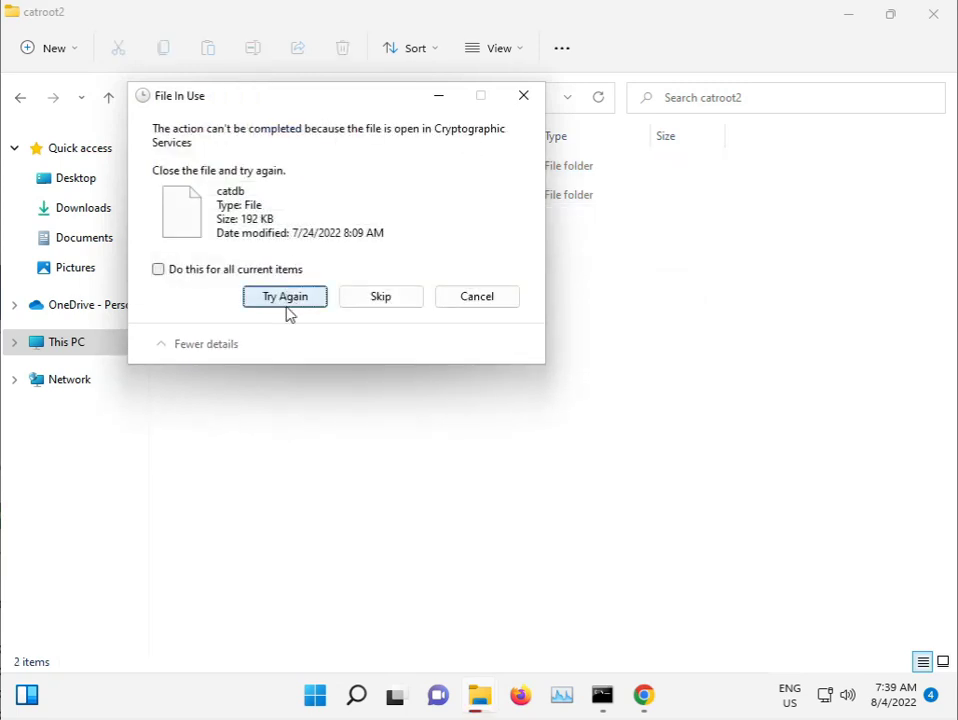
pyautogui.click(359, 297)
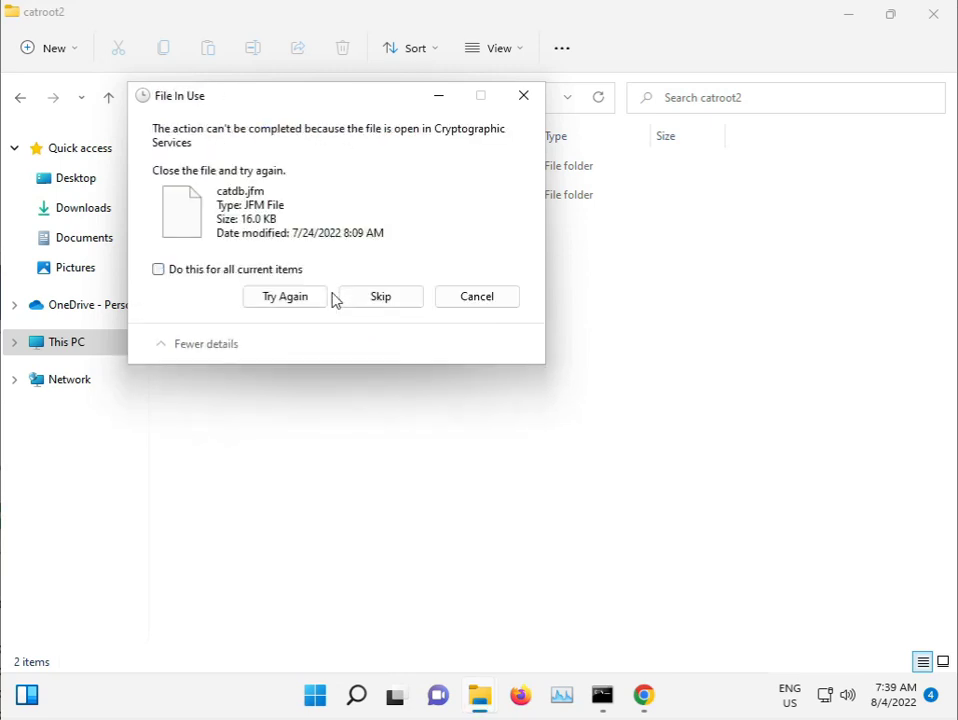
pyautogui.click(262, 270)
pyautogui.click(359, 298)
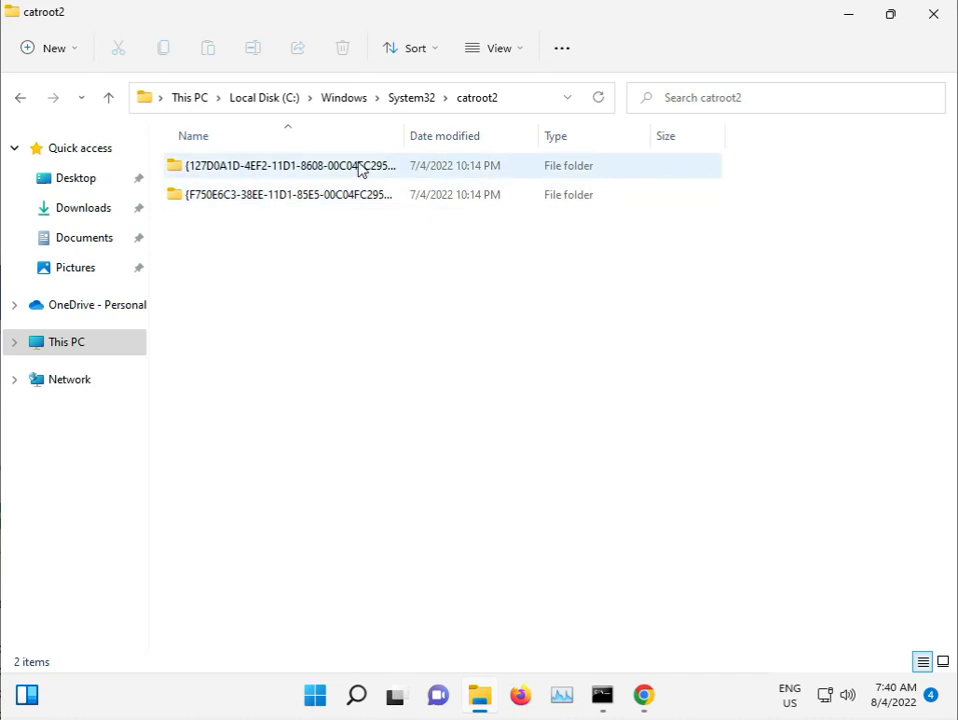
pyautogui.click(412, 98)
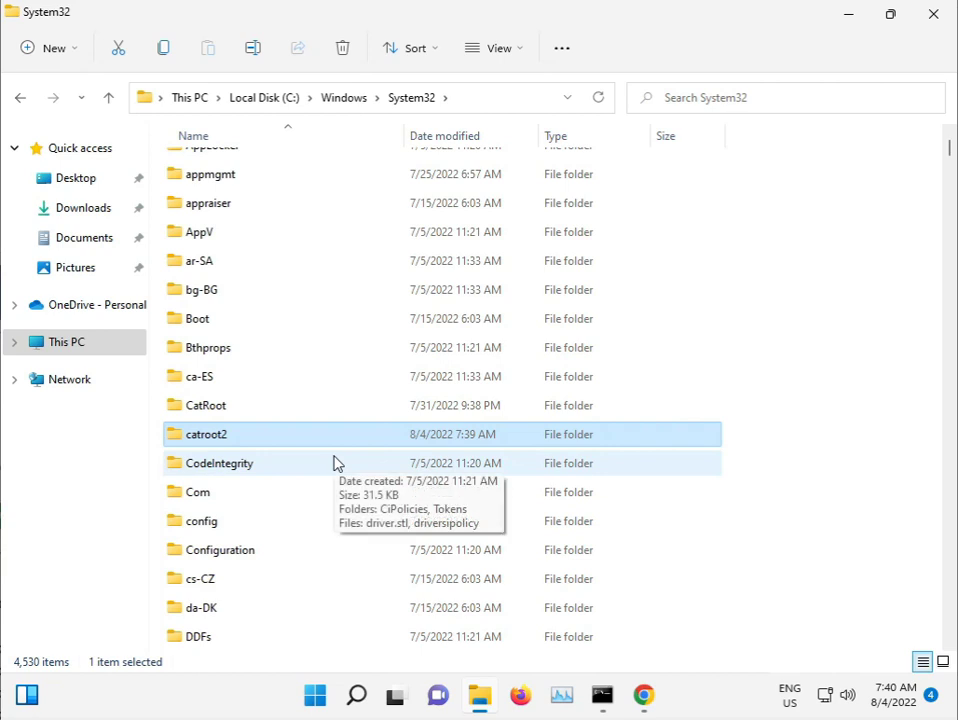
# Scroll through the System32 file list and select an item in it.
pyautogui.scroll(-1, 336, 463)
pyautogui.scroll(-18, 336, 463)
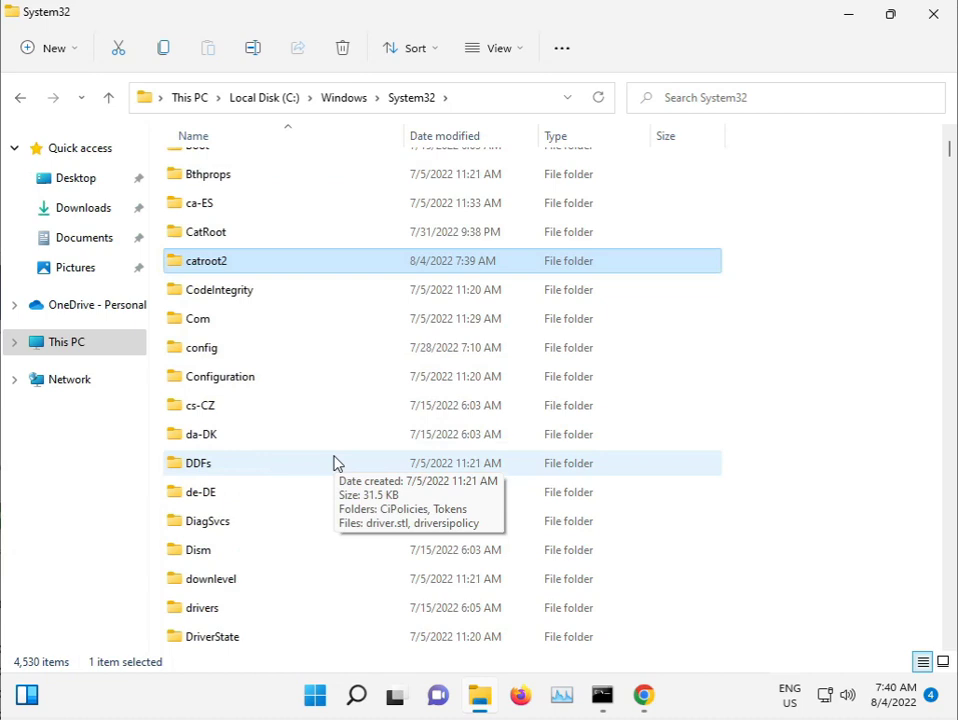
pyautogui.scroll(-9, 336, 463)
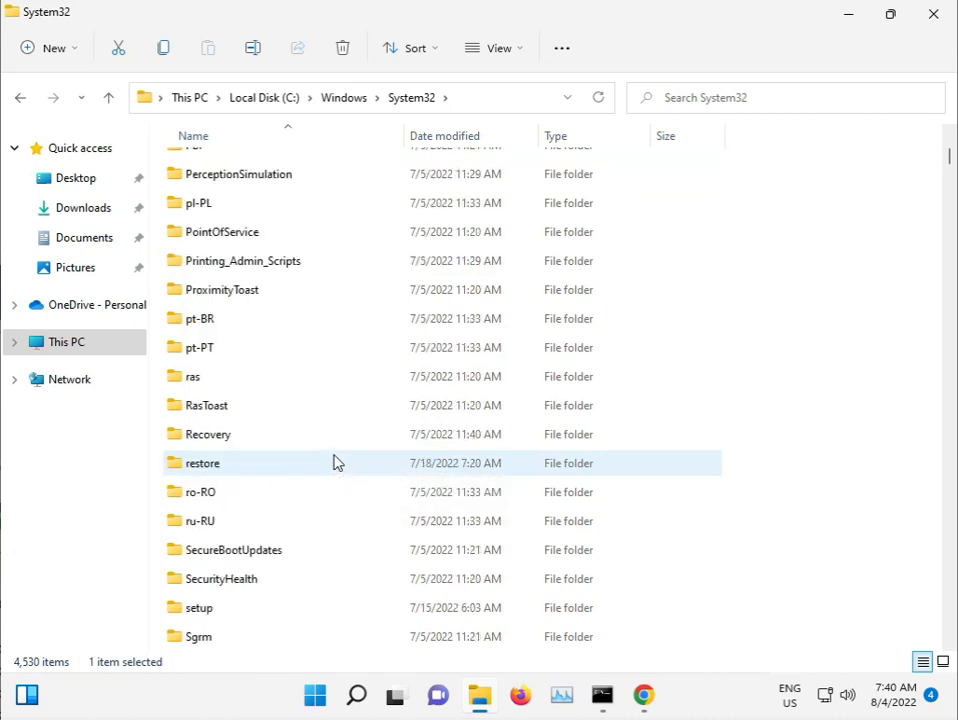
pyautogui.scroll(-2, 336, 463)
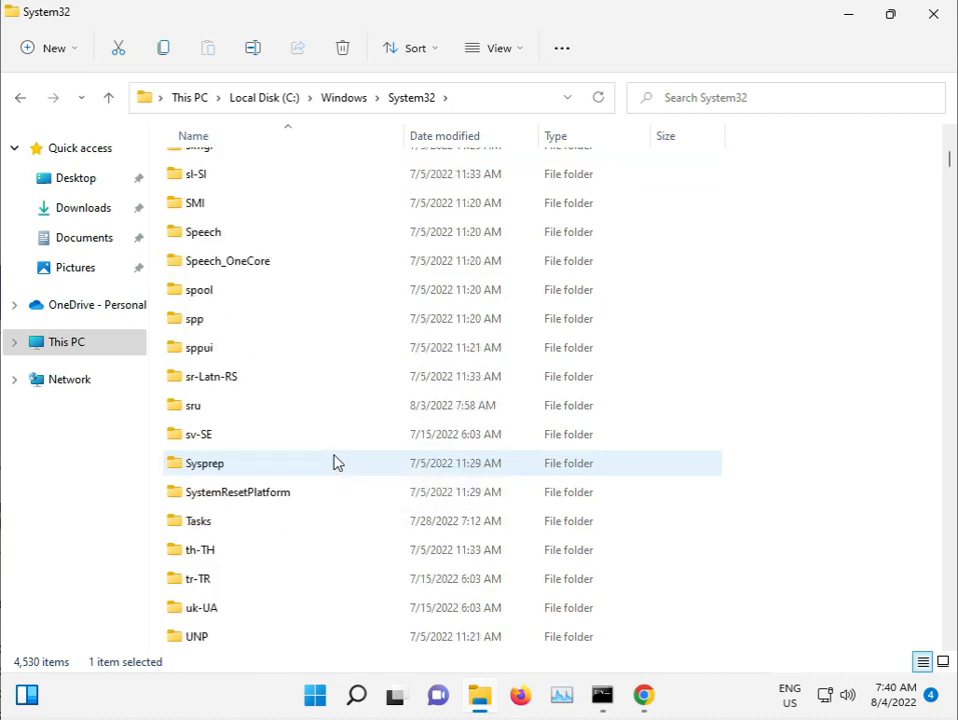
pyautogui.scroll(4, 336, 463)
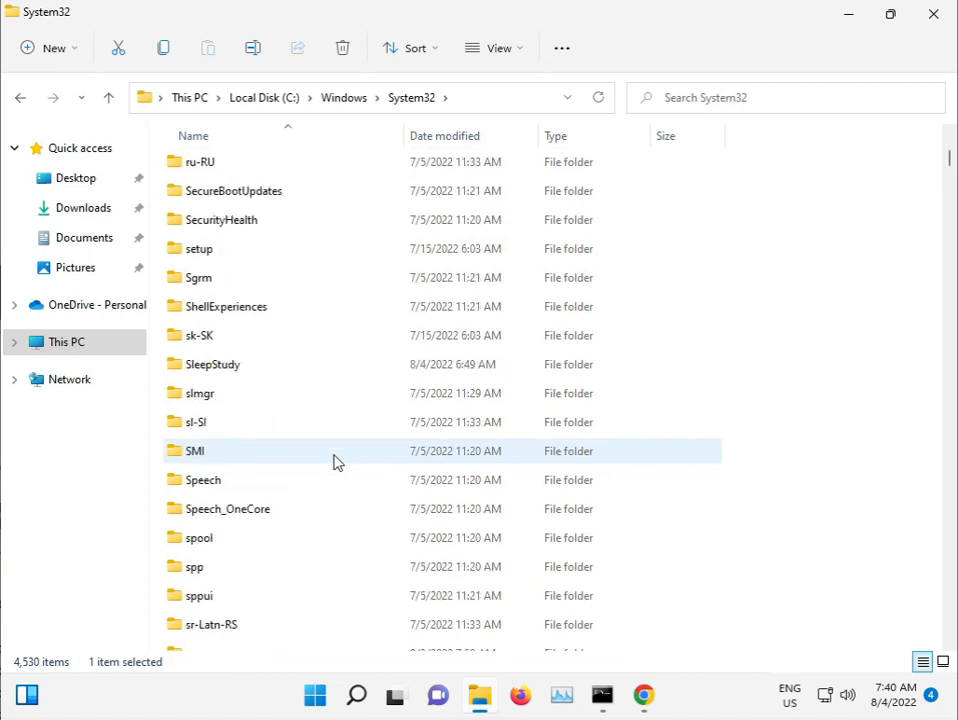
pyautogui.scroll(-1, 336, 463)
pyautogui.click(332, 459)
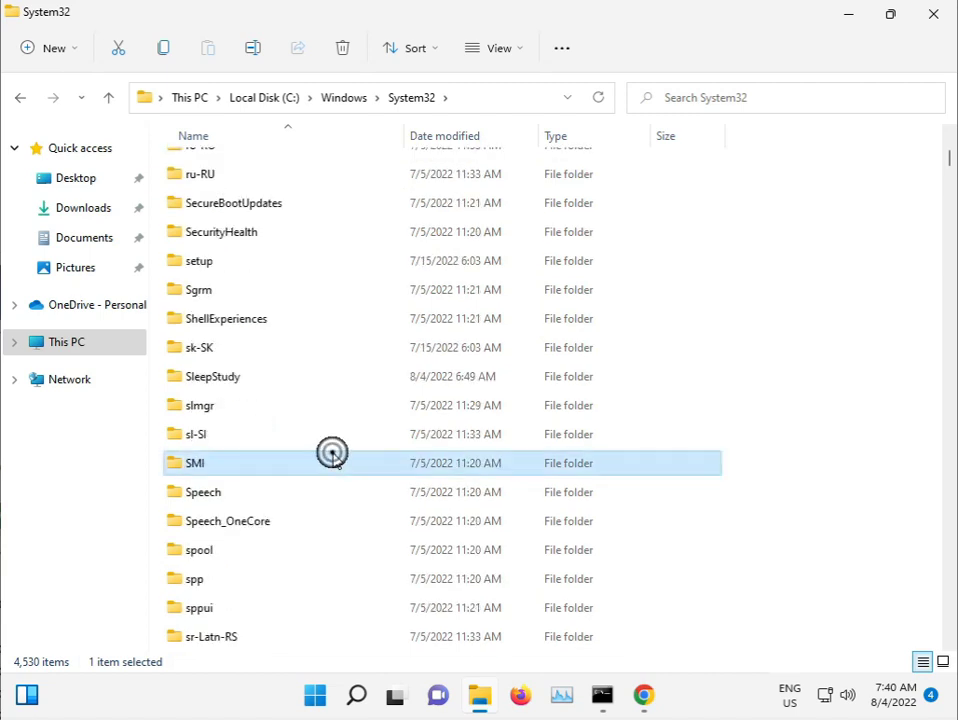
# Jump through the System32 entries by typing names starting with s, stepping down toward the sh files.
pyautogui.press('d')
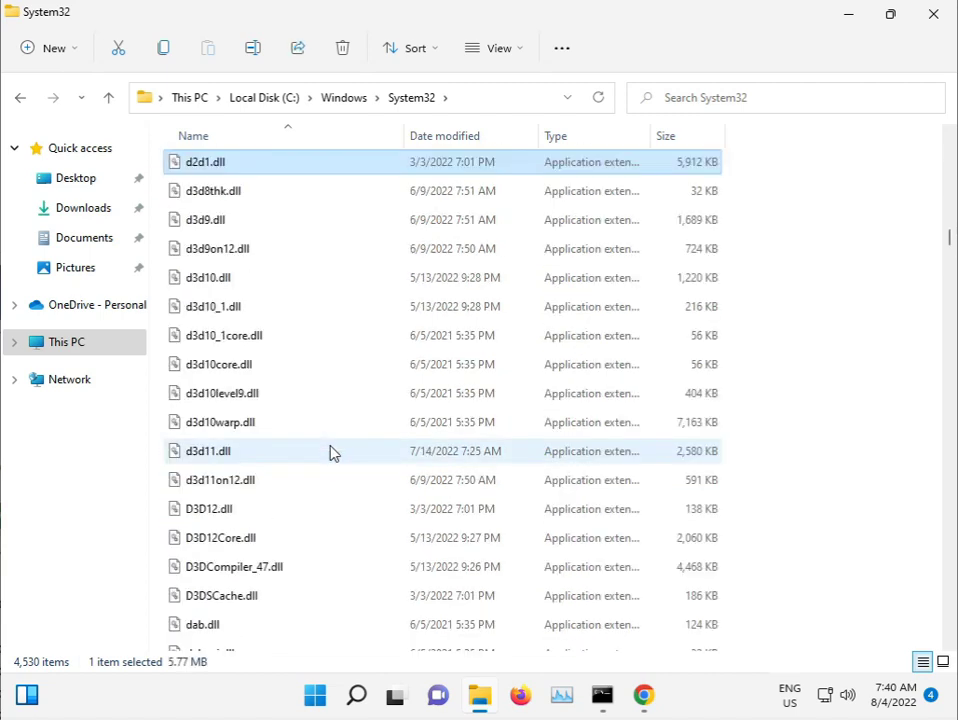
pyautogui.press('3')
pyautogui.press('s')
pyautogui.press('s')
pyautogui.press('s')
pyautogui.press('s')
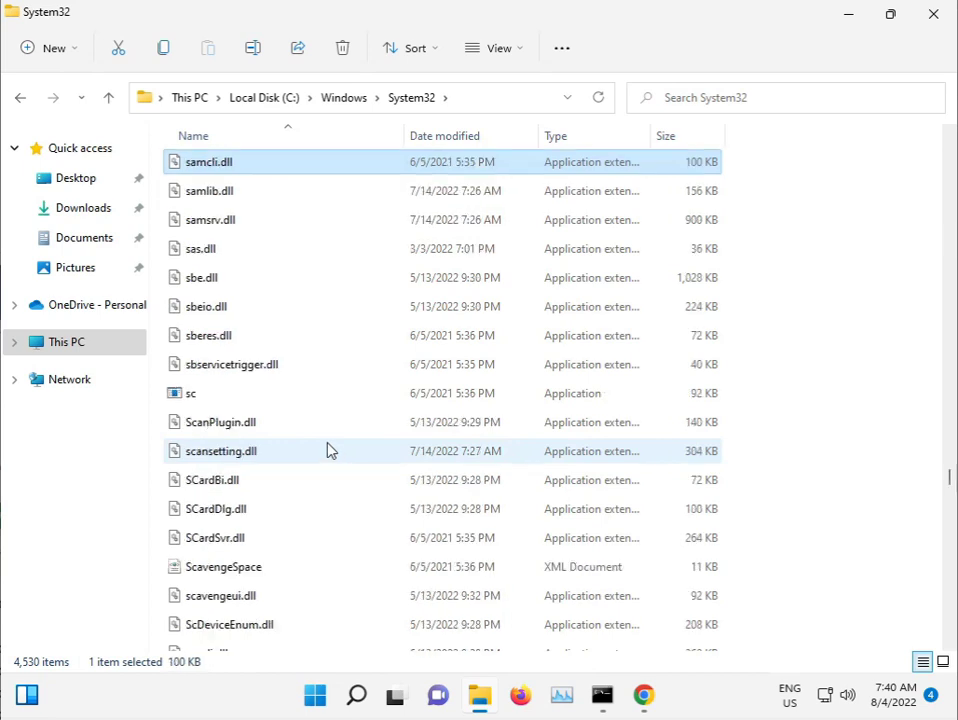
pyautogui.press('s')
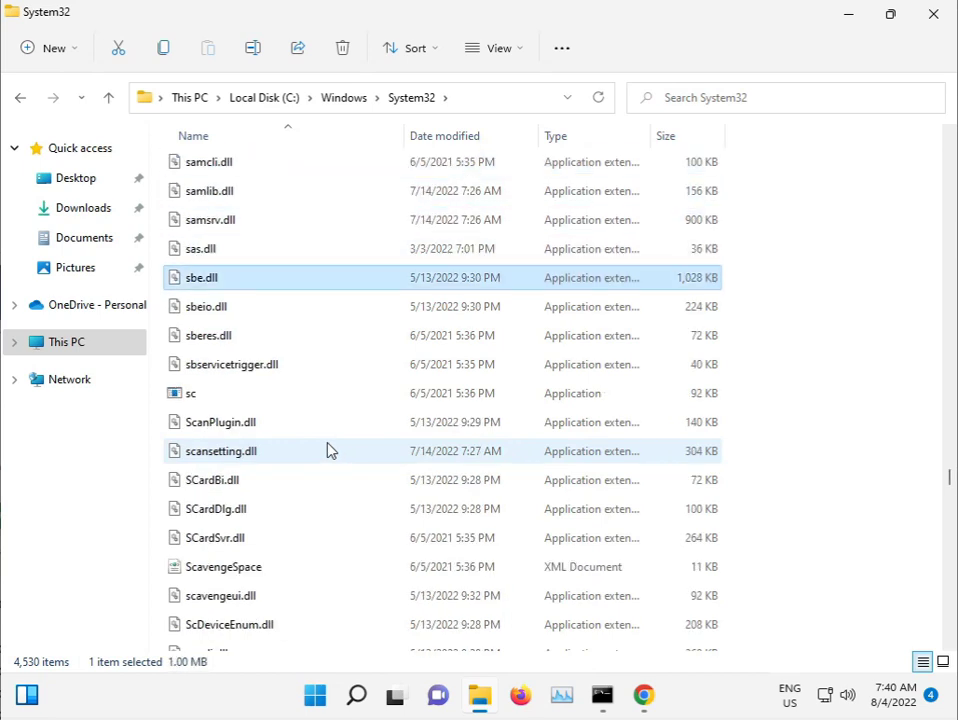
pyautogui.press('c')
pyautogui.press('d')
pyautogui.press('e')
pyautogui.press('s')
pyautogui.press('s')
pyautogui.press('s')
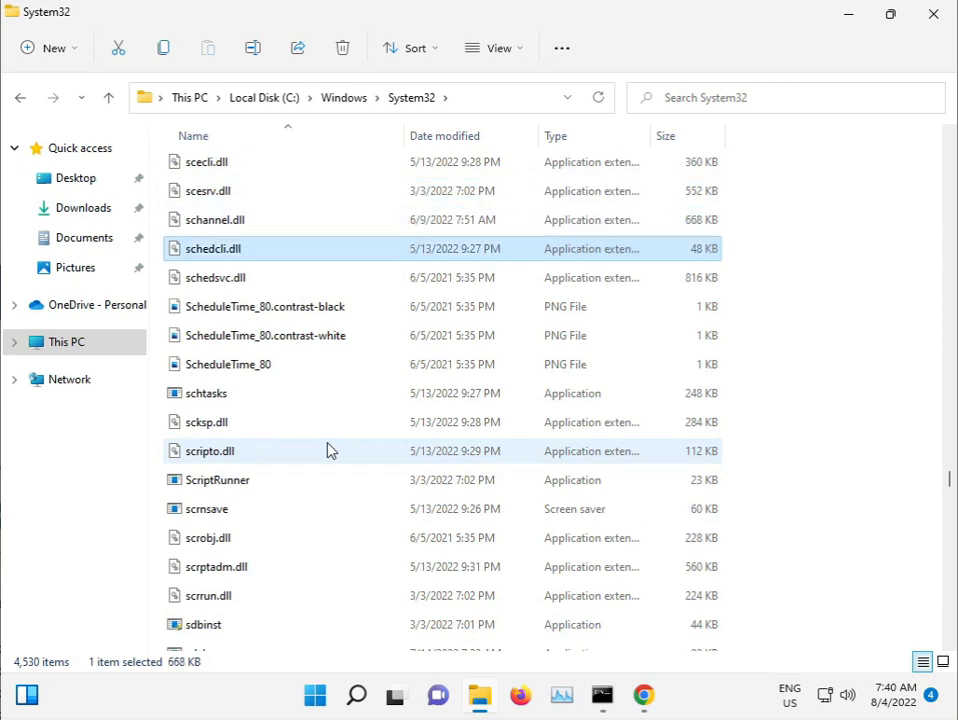
pyautogui.press('s')
pyautogui.press('s')
pyautogui.press('d')
pyautogui.press('i')
pyautogui.press('n')
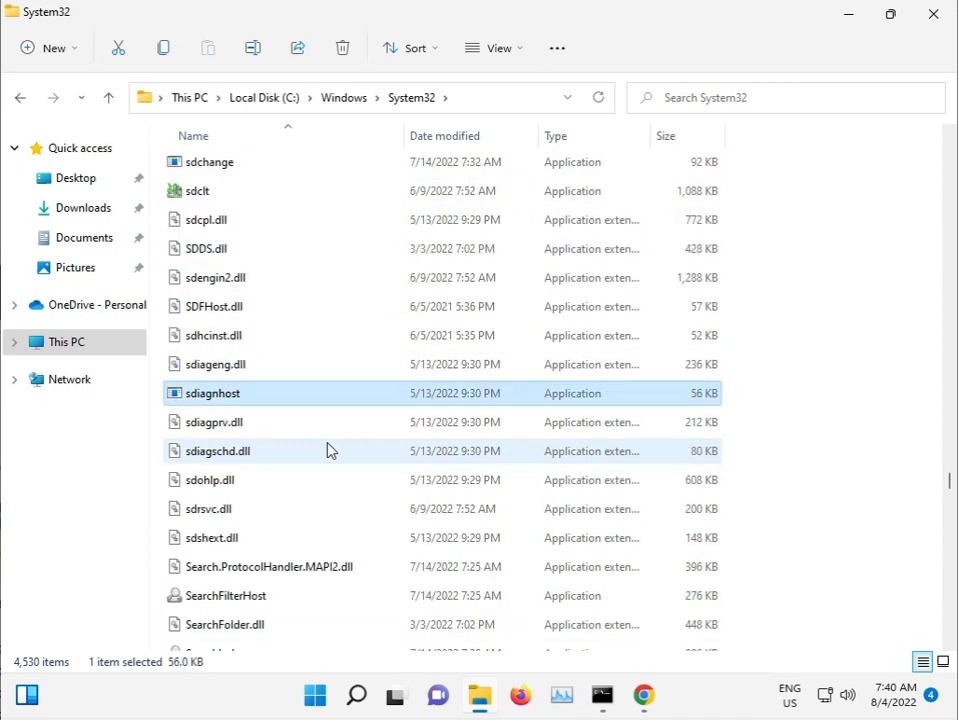
pyautogui.press('s')
pyautogui.press('e')
pyautogui.press('c')
pyautogui.press('u')
pyautogui.press('s')
pyautogui.press('e')
pyautogui.press('n')
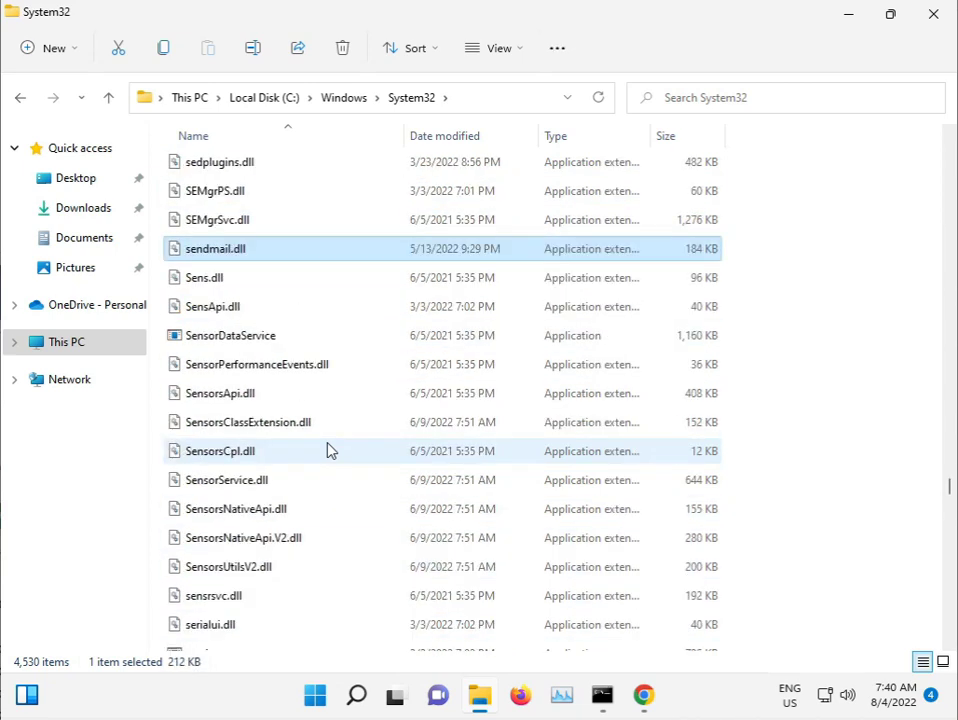
pyautogui.press('s')
pyautogui.press('o')
pyautogui.press('r')
pyautogui.press('s')
pyautogui.press('u')
pyautogui.press('s')
pyautogui.press('e')
pyautogui.press('t')
pyautogui.press('t')
pyautogui.press('i')
pyautogui.press('n')
pyautogui.press('g')
pyautogui.press('s')
pyautogui.press('h')
pyautogui.press('a')
pyautogui.press('n')
pyautogui.press('d')
pyautogui.press('l')
pyautogui.press('e')
pyautogui.press('r')
pyautogui.press('s')
pyautogui.press('_')
pyautogui.press('c')
pyautogui.press('Down')
pyautogui.press('Down')
pyautogui.press('Down')
pyautogui.press('Down')
pyautogui.press('Down')
pyautogui.press('Down')
pyautogui.press('Down')
pyautogui.press('Down')
pyautogui.press('Down')
pyautogui.press('Down')
pyautogui.press('Down')
pyautogui.press('Down')
pyautogui.press('Down')
pyautogui.press('Down')
pyautogui.press('Down')
pyautogui.press('Down')
pyautogui.press('Down')
pyautogui.press('Down')
pyautogui.press('Down')
pyautogui.press('Down')
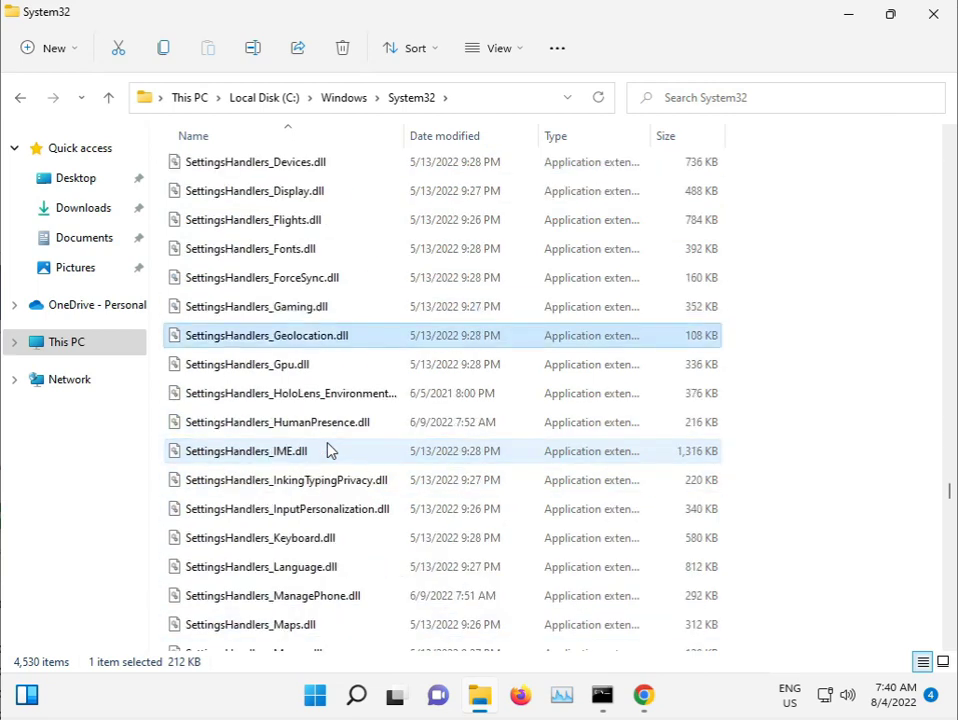
pyautogui.press('Down')
pyautogui.press('Down')
pyautogui.press('Down')
pyautogui.press('Down')
pyautogui.press('Down')
pyautogui.press('Down')
pyautogui.press('Down')
pyautogui.press('Down')
pyautogui.press('Down')
pyautogui.press('Down')
pyautogui.press('Down')
pyautogui.press('Down')
pyautogui.press('Down')
pyautogui.press('Down')
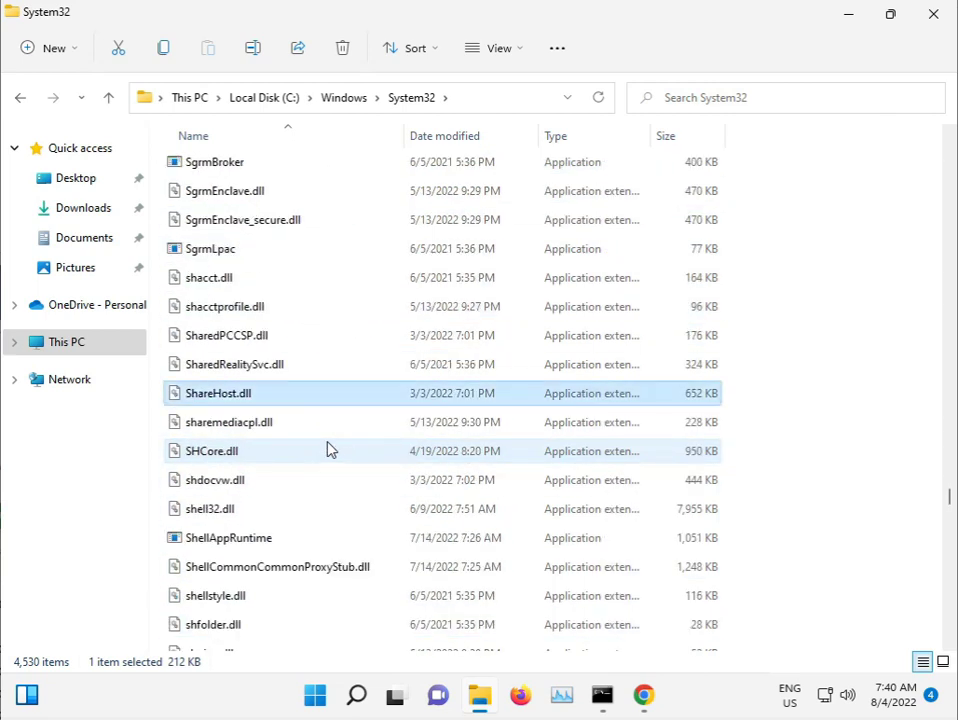
# Go up to C:\Windows via the address bar and locate the SoftwareDistribution folder.
pyautogui.click(352, 99)
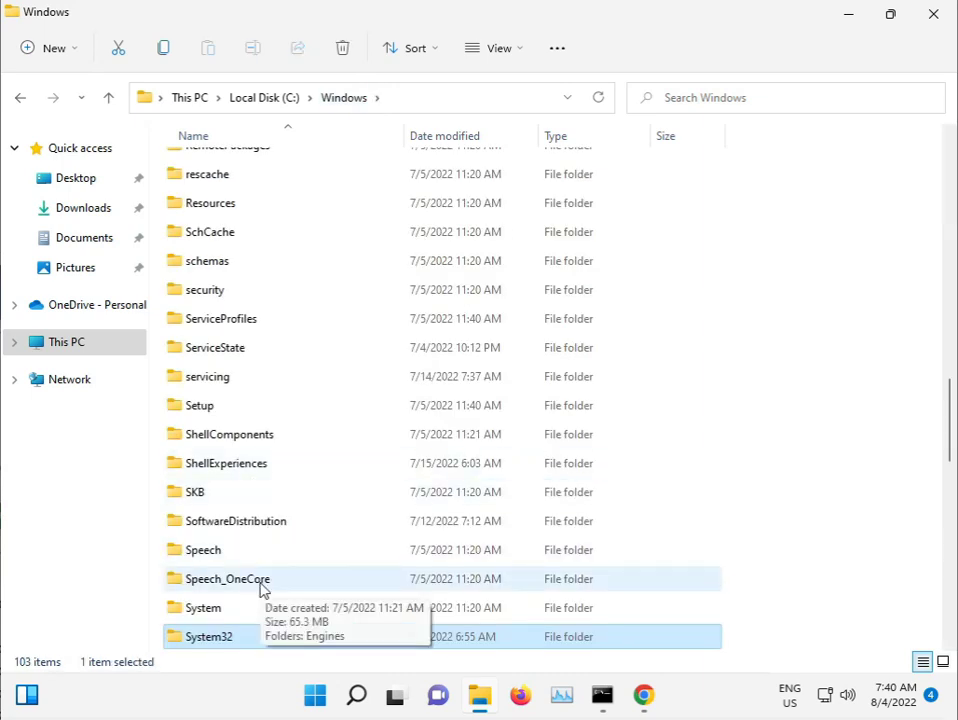
pyautogui.press('Down')
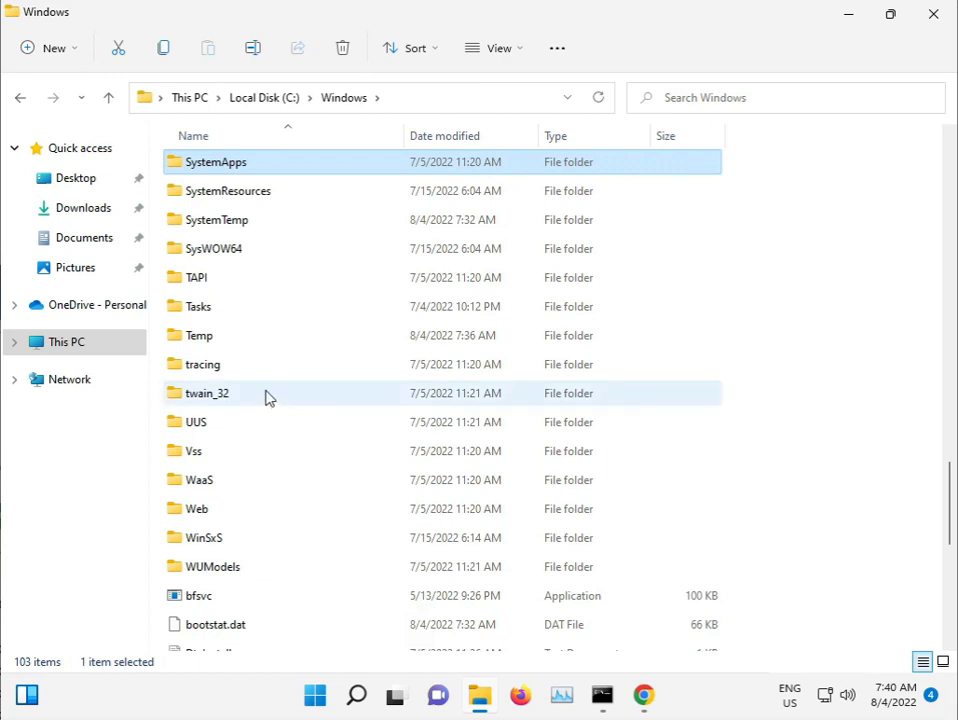
pyautogui.press('Down')
pyautogui.press('Down')
pyautogui.press('Down')
pyautogui.scroll(1, 270, 368)
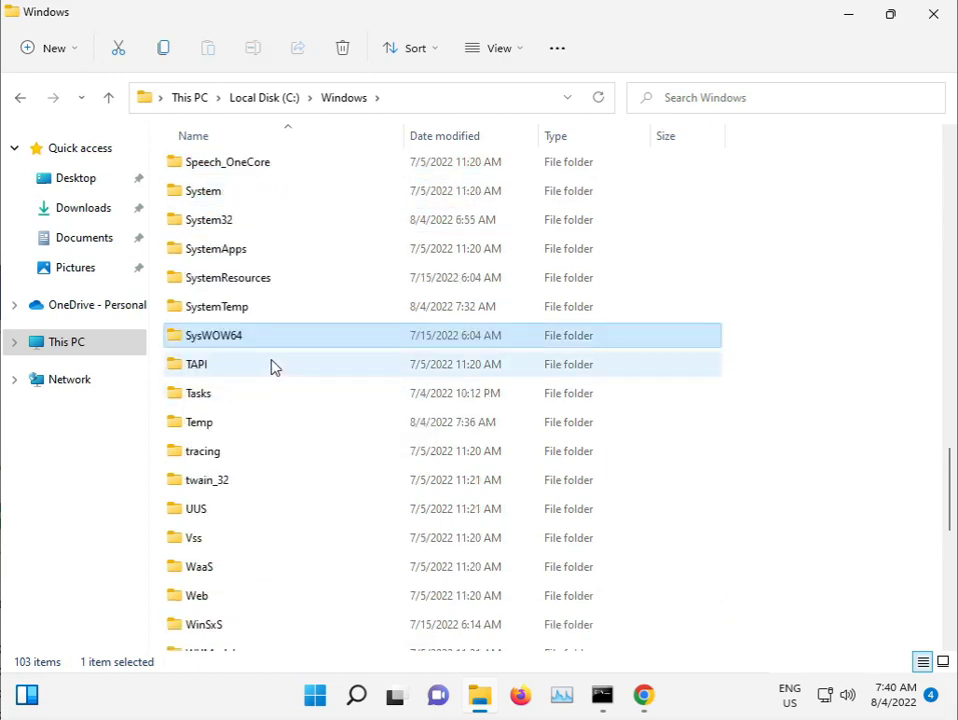
pyautogui.scroll(3, 274, 367)
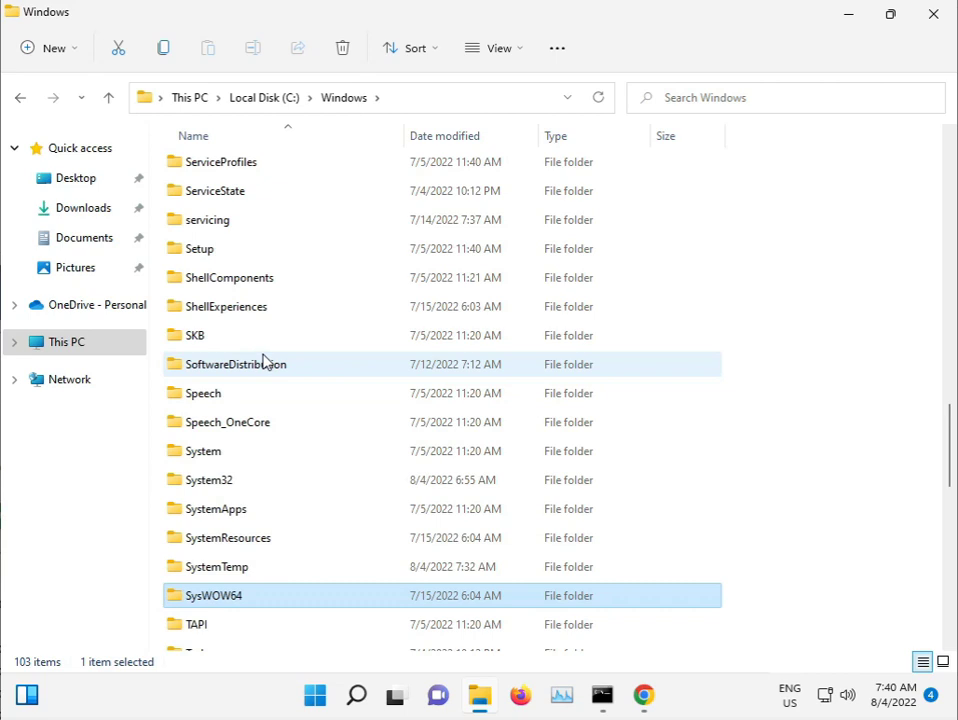
pyautogui.moveTo(265, 362)
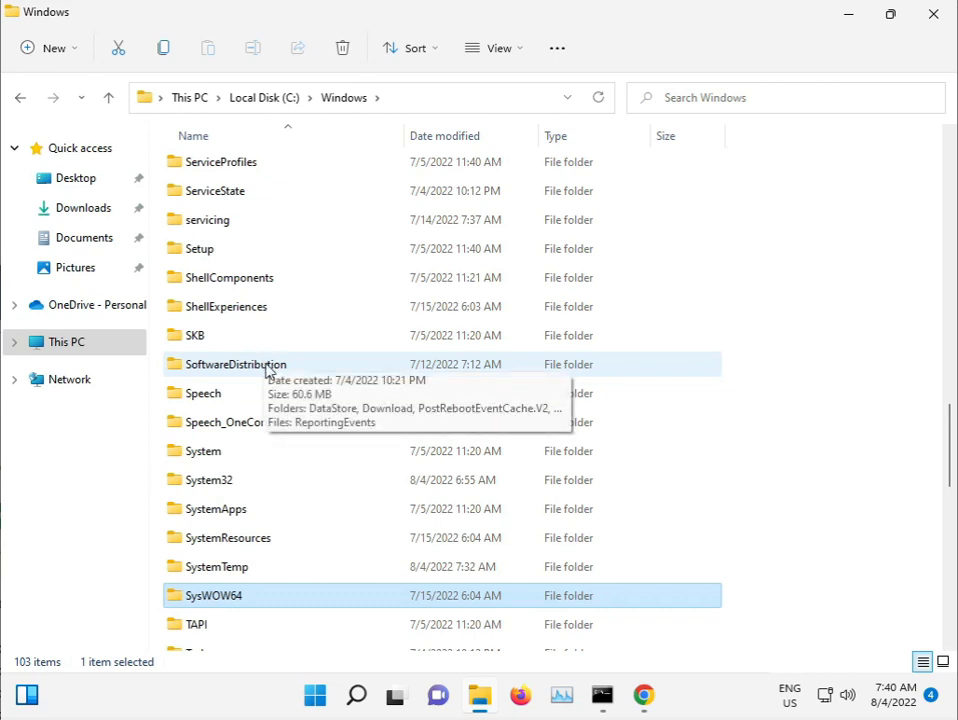
pyautogui.press('ctrl')
# Permanently delete all six SoftwareDistribution items, skipping in-use ones, then return to the running sfc scan.
pyautogui.doubleClick(249, 370)
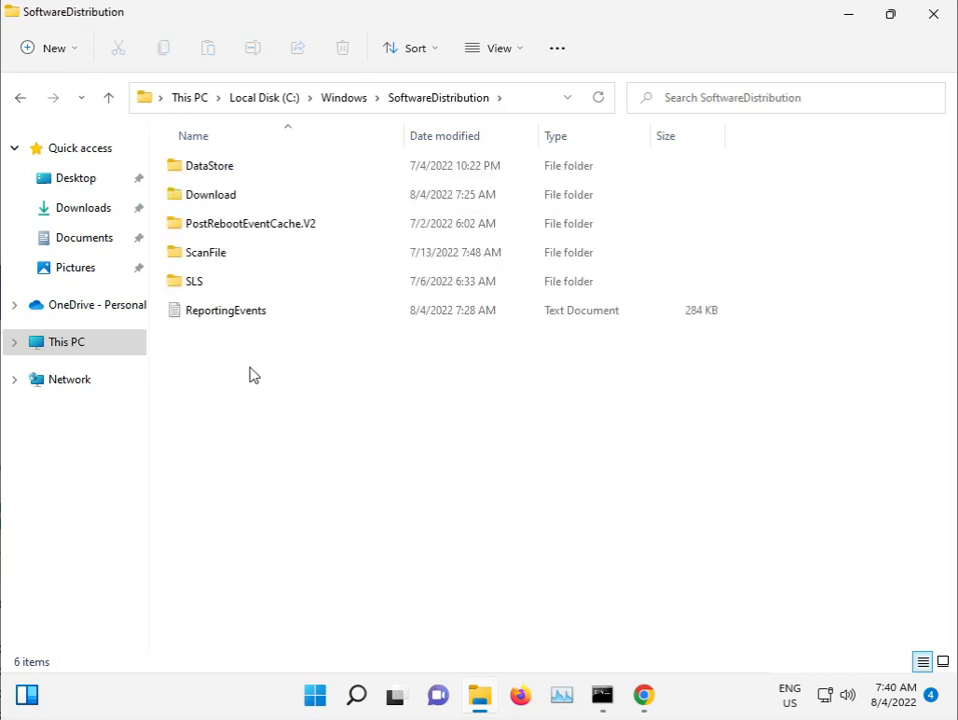
pyautogui.moveTo(260, 390); pyautogui.dragTo(247, 166)
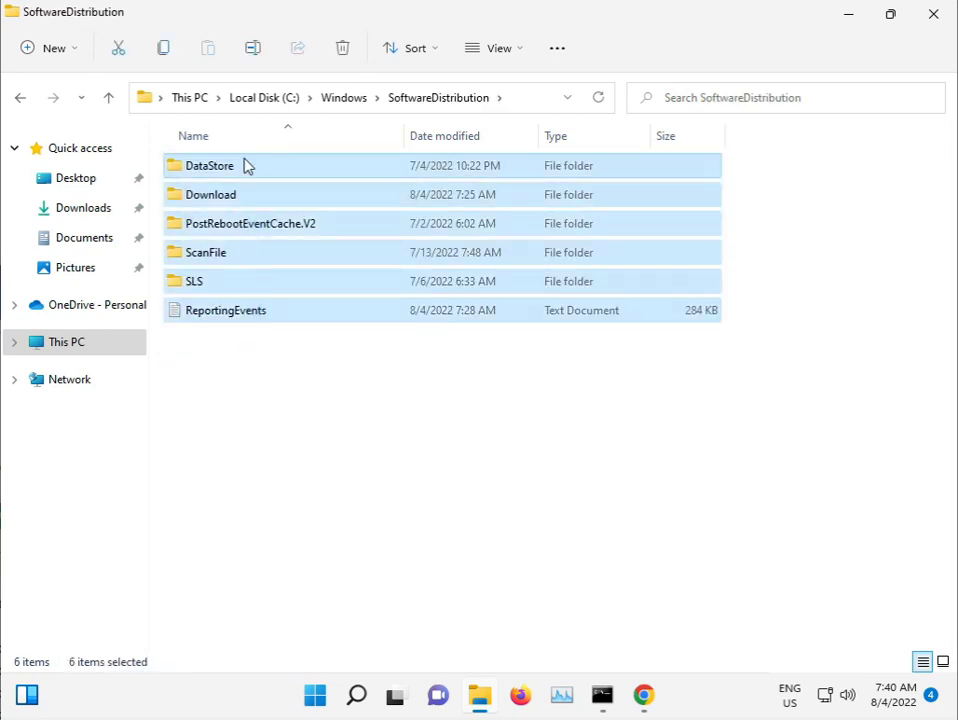
pyautogui.hotkey('shift', 'Delete')
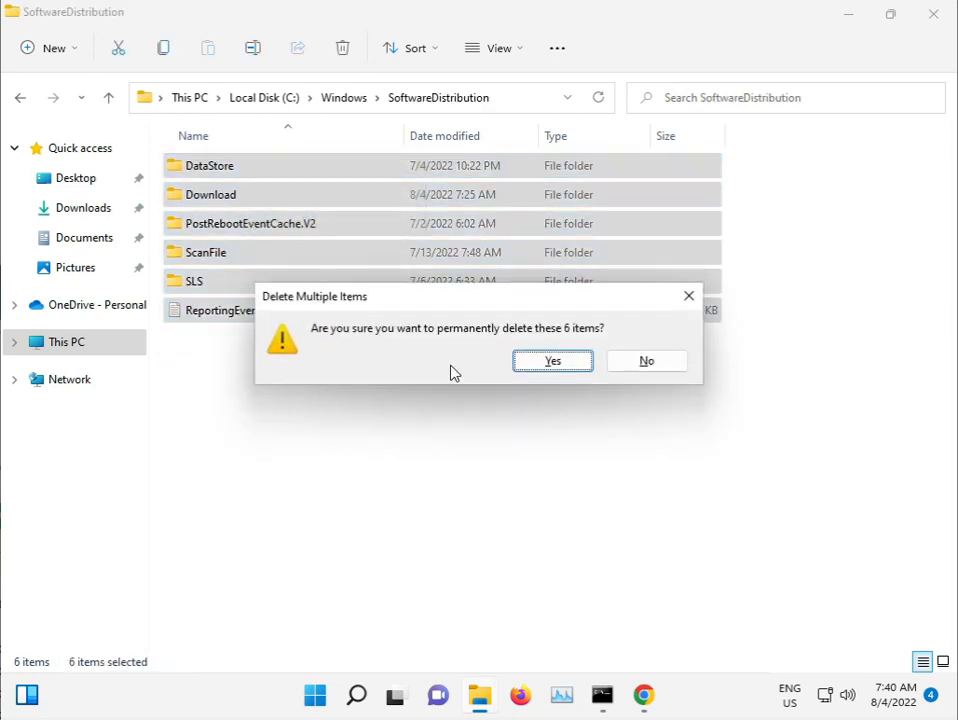
pyautogui.click(548, 362)
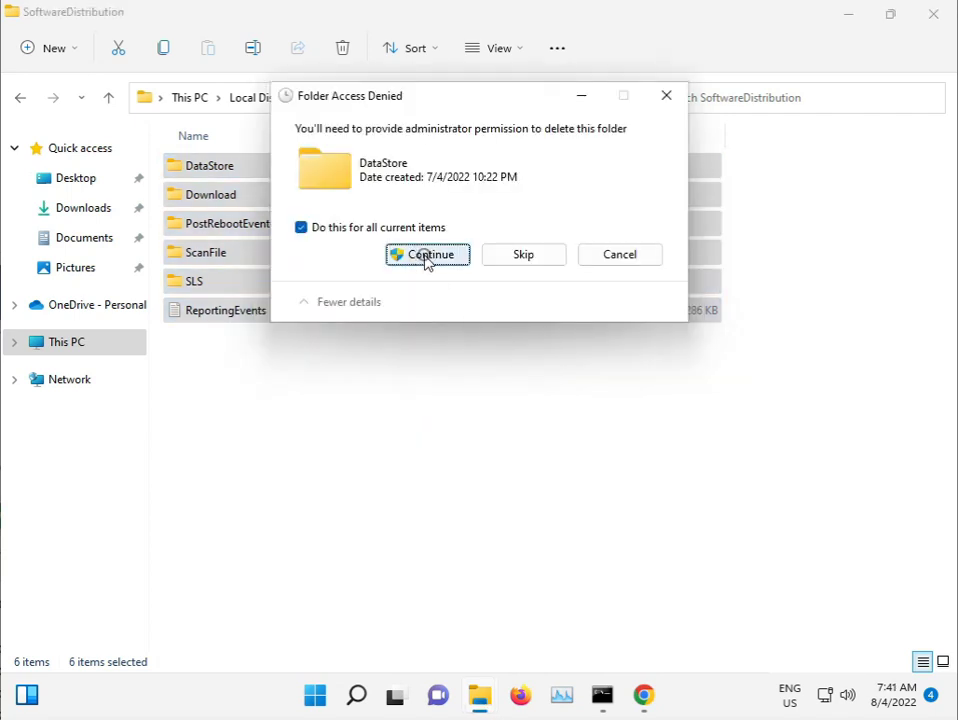
pyautogui.click(425, 255)
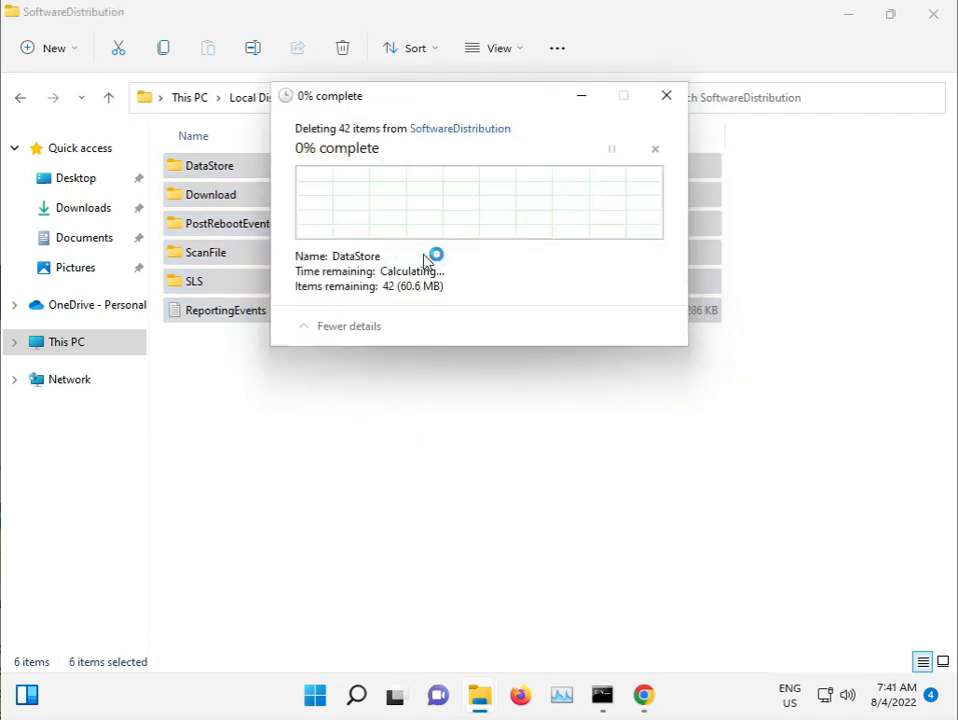
pyautogui.click(322, 258)
pyautogui.click(529, 289)
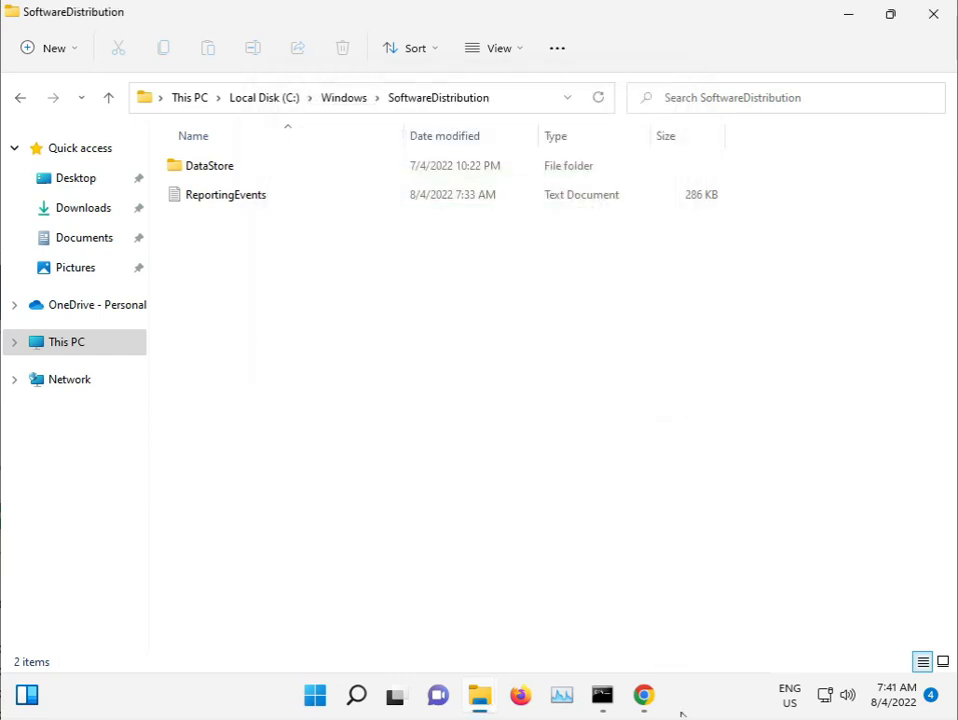
pyautogui.click(931, 14)
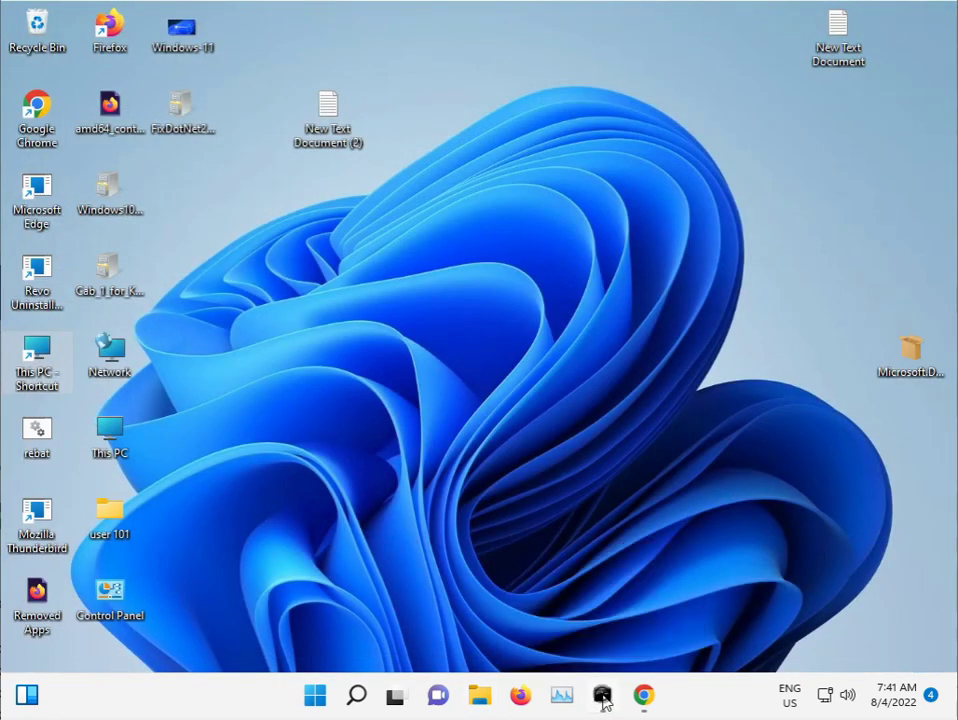
pyautogui.click(602, 697)
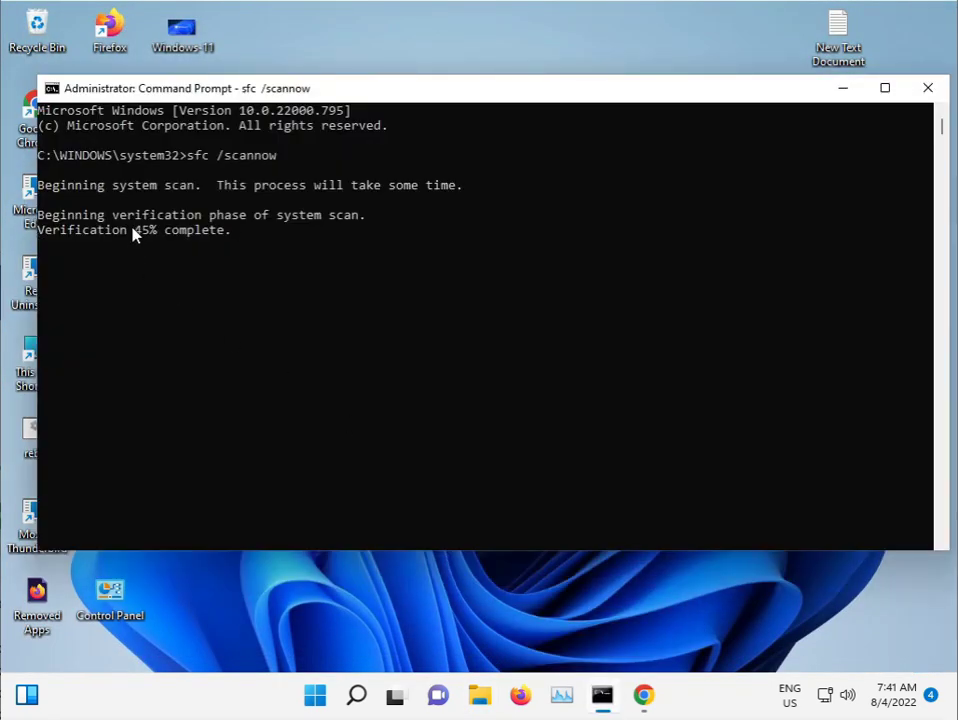